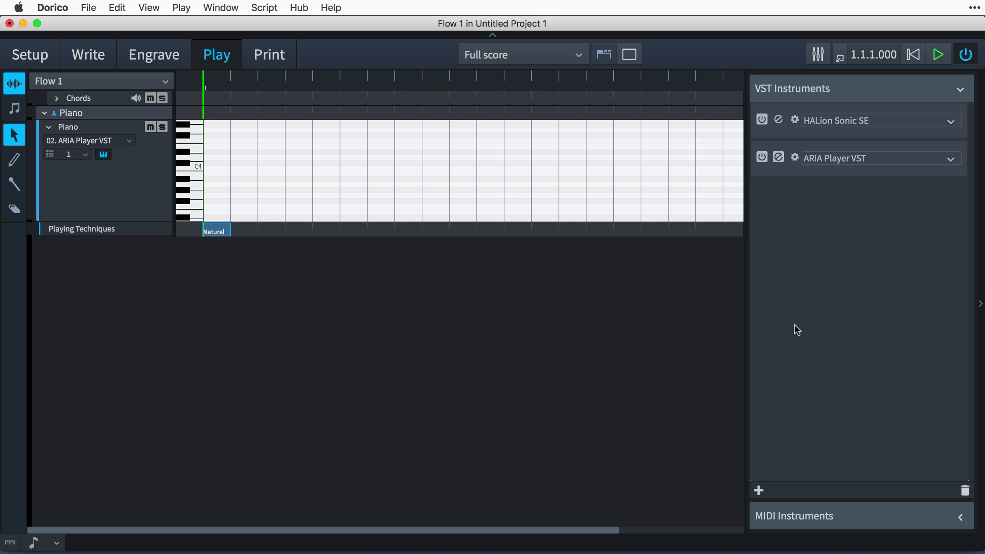
Step: Load CFX Lite into a third VST instrument slot and show its PIANO settings page
{"action": "left_click", "coordinate": [758, 490]}
{"action": "left_click", "coordinate": [882, 196]}
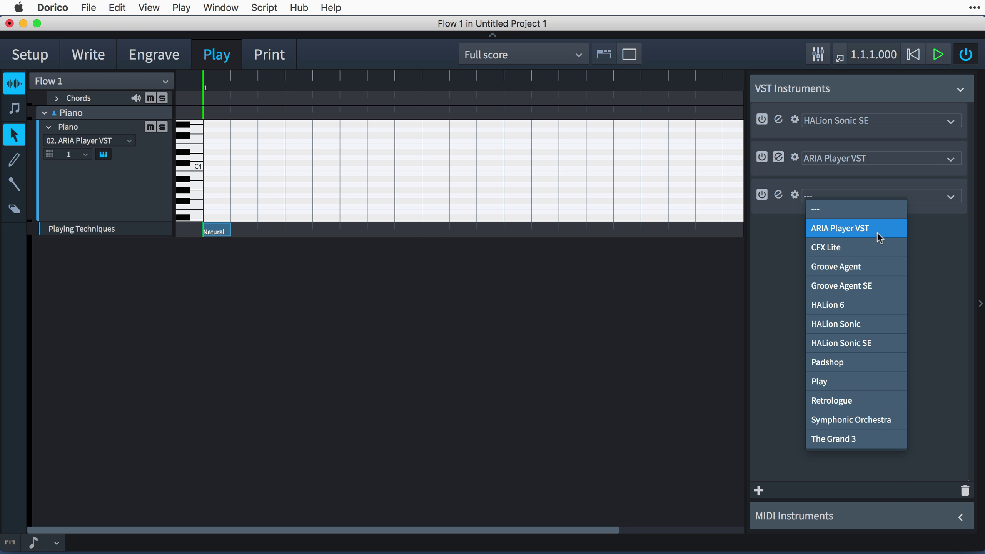
{"action": "left_click", "coordinate": [881, 248]}
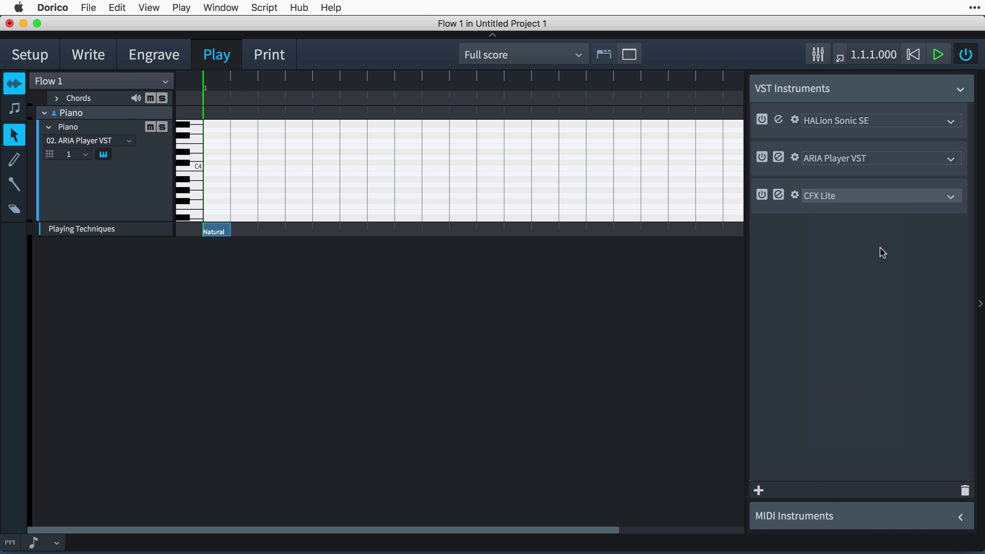
{"action": "left_click", "coordinate": [779, 194]}
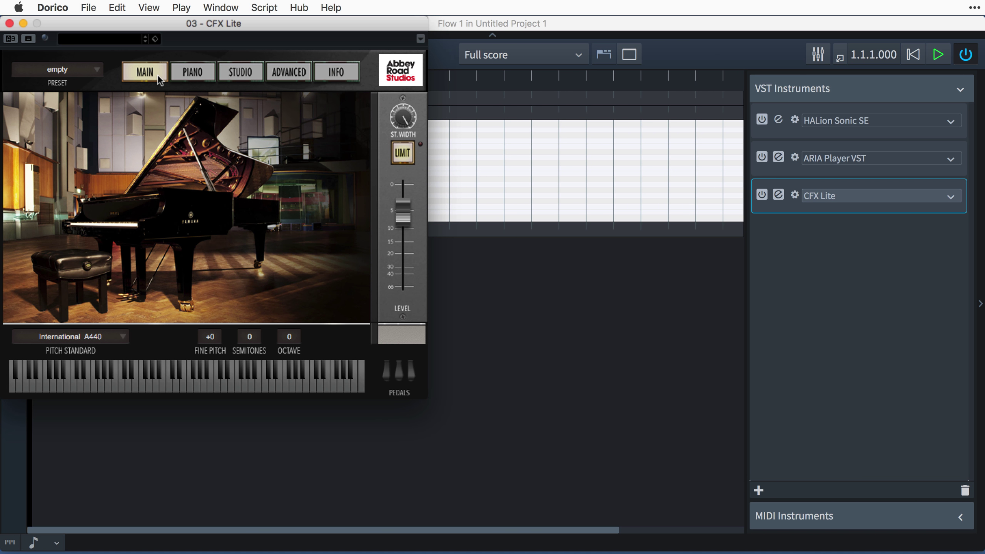
{"action": "left_click", "coordinate": [187, 75]}
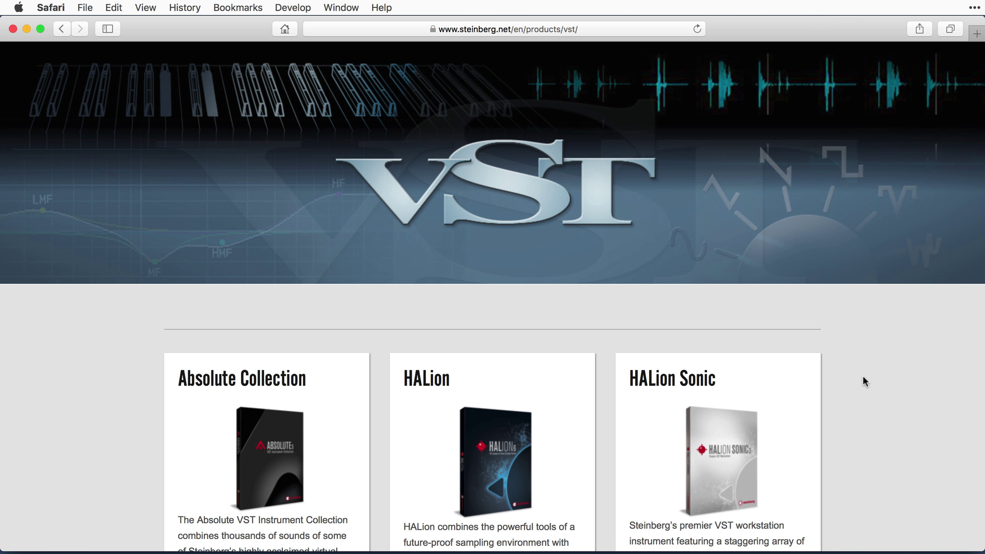
Step: Browse Steinberg's VST products page, then move vst2whitelist.txt from the desktop into VSTAudioEngine
{"action": "scroll", "coordinate": [863, 378], "scroll_direction": "down", "scroll_amount": 8}
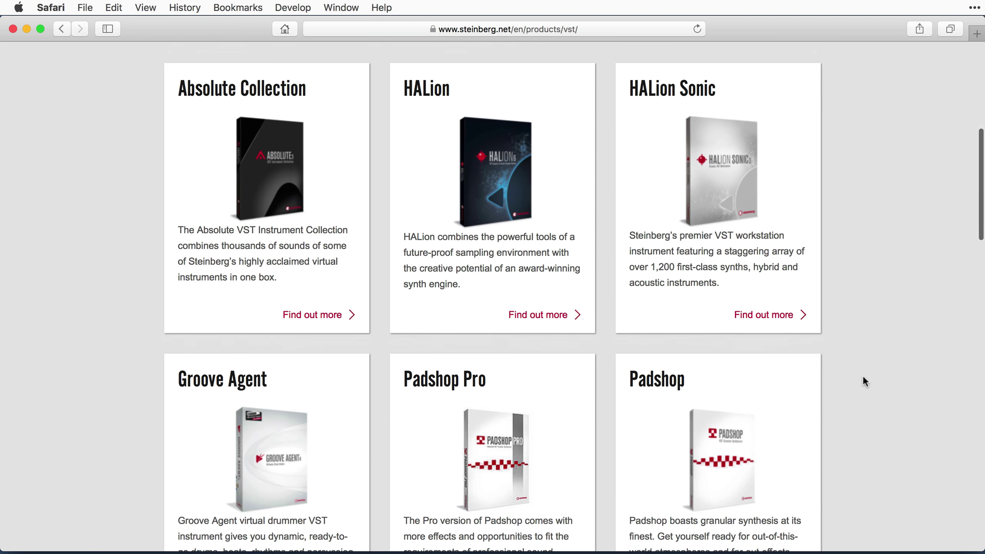
{"action": "scroll", "coordinate": [864, 382], "scroll_direction": "down", "scroll_amount": 6}
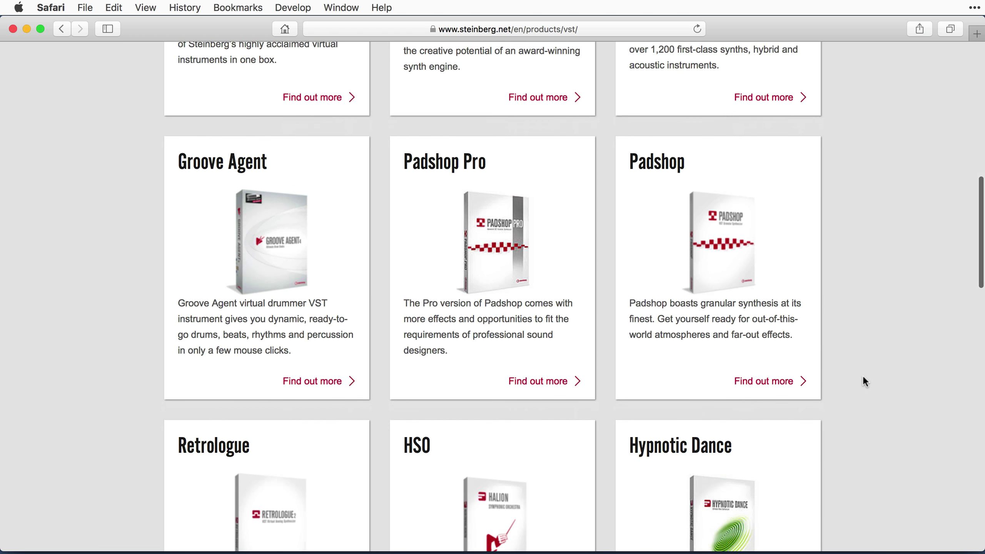
{"action": "scroll", "coordinate": [864, 378], "scroll_direction": "down", "scroll_amount": 4}
{"action": "scroll", "coordinate": [863, 378], "scroll_direction": "down", "scroll_amount": 1}
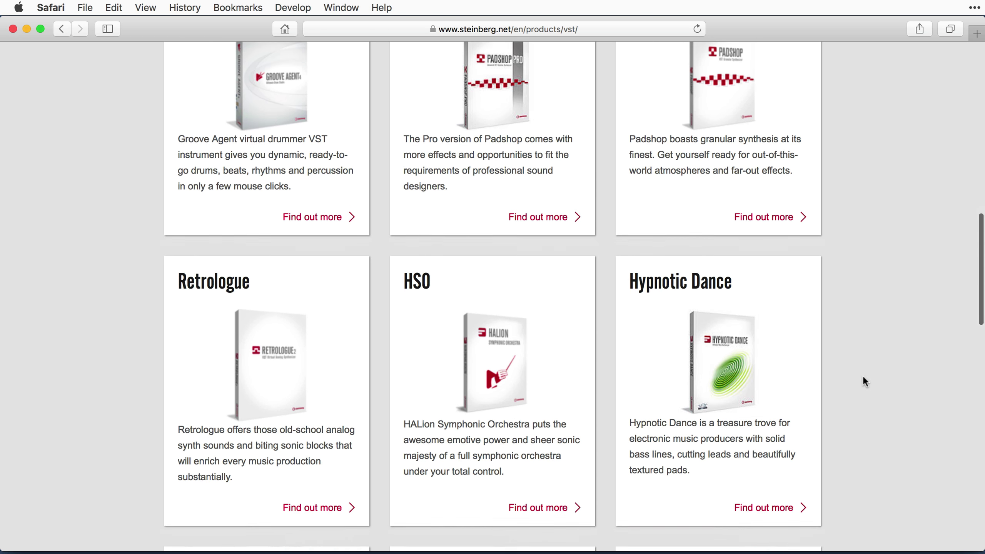
{"action": "scroll", "coordinate": [863, 375], "scroll_direction": "down", "scroll_amount": 3}
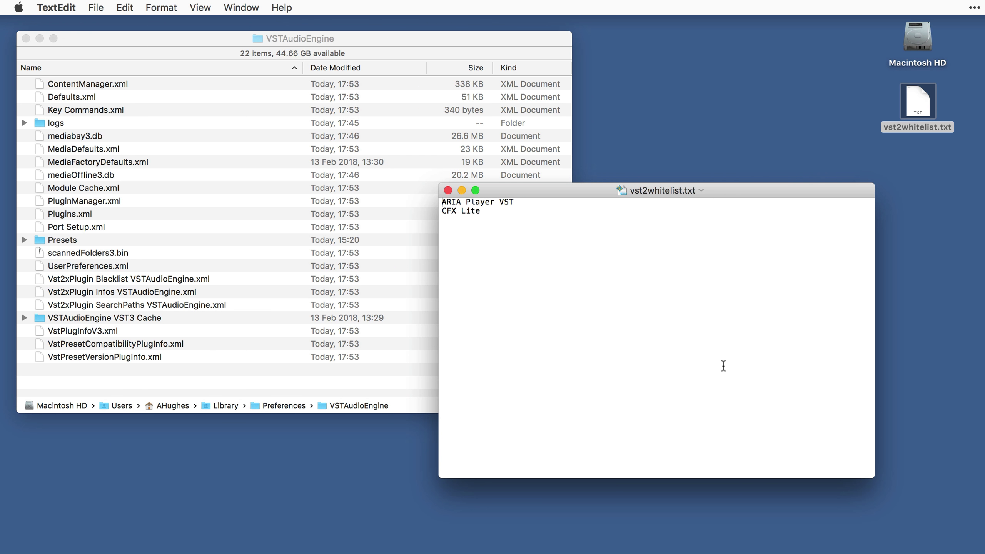
{"action": "left_click_drag", "start_coordinate": [918, 101], "coordinate": [263, 326]}
{"action": "left_click_drag", "start_coordinate": [263, 326], "coordinate": [264, 326]}
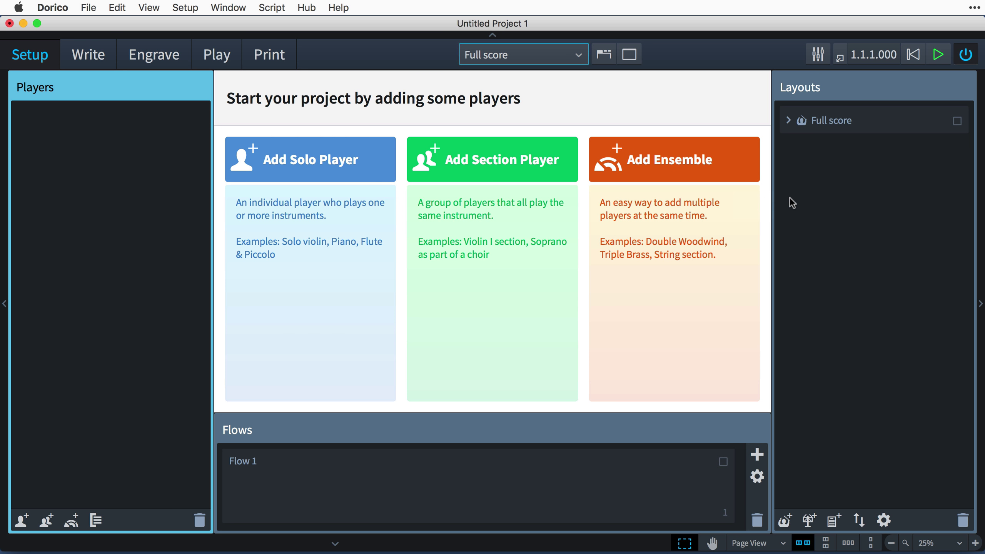
Step: Add a solo Piano player, then check the HALion Sonic SE instrument options in Play mode
{"action": "key", "text": "shift+p"}
{"action": "type", "text": "pi"}
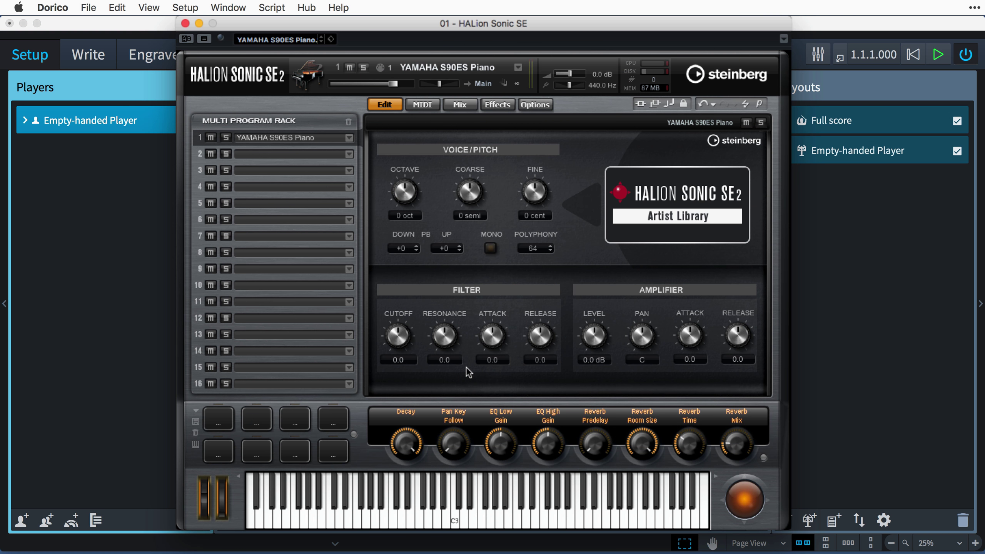
{"action": "left_click", "coordinate": [185, 24]}
{"action": "left_click", "coordinate": [218, 54]}
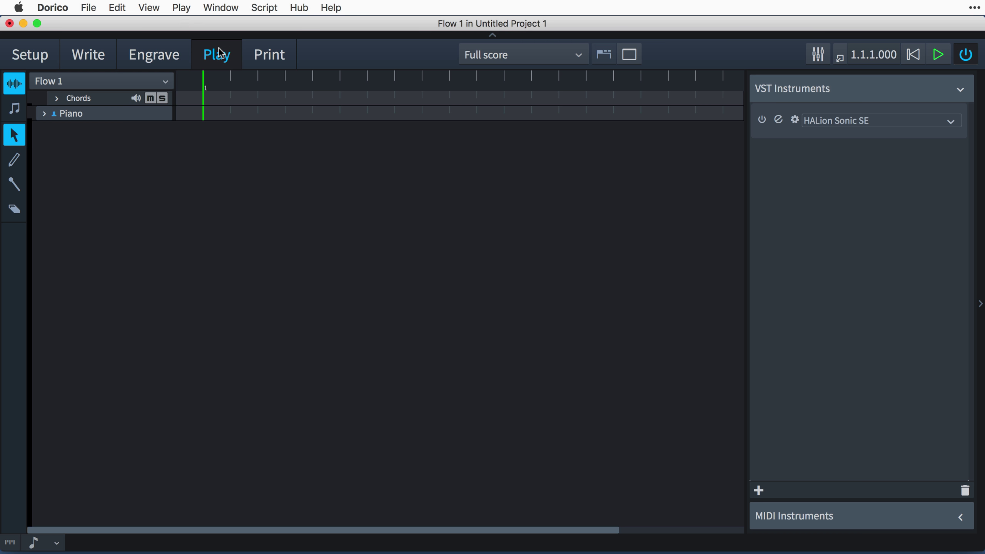
{"action": "left_click", "coordinate": [951, 123]}
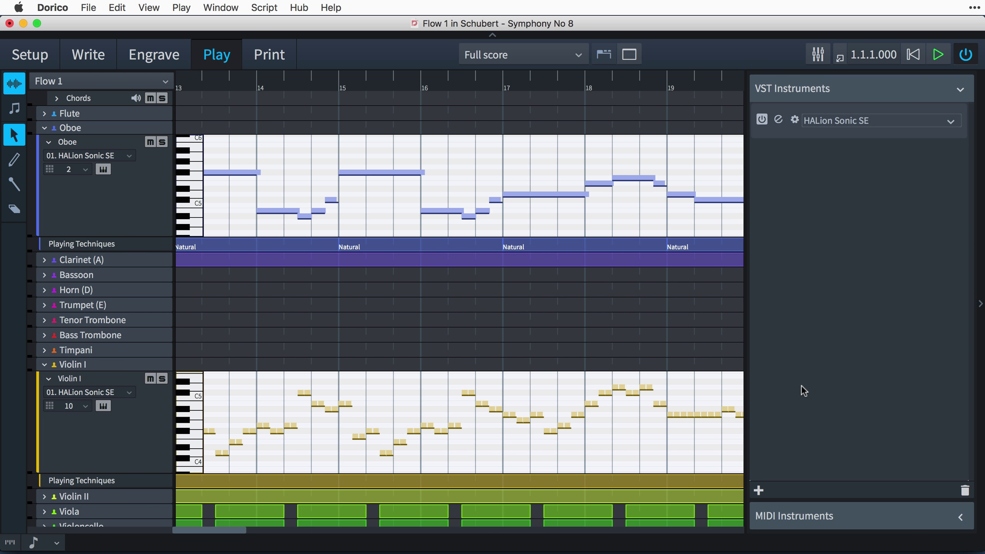
Step: Load Kontakt 5 16out into a second VST instrument slot and open its editor
{"action": "left_click", "coordinate": [759, 491]}
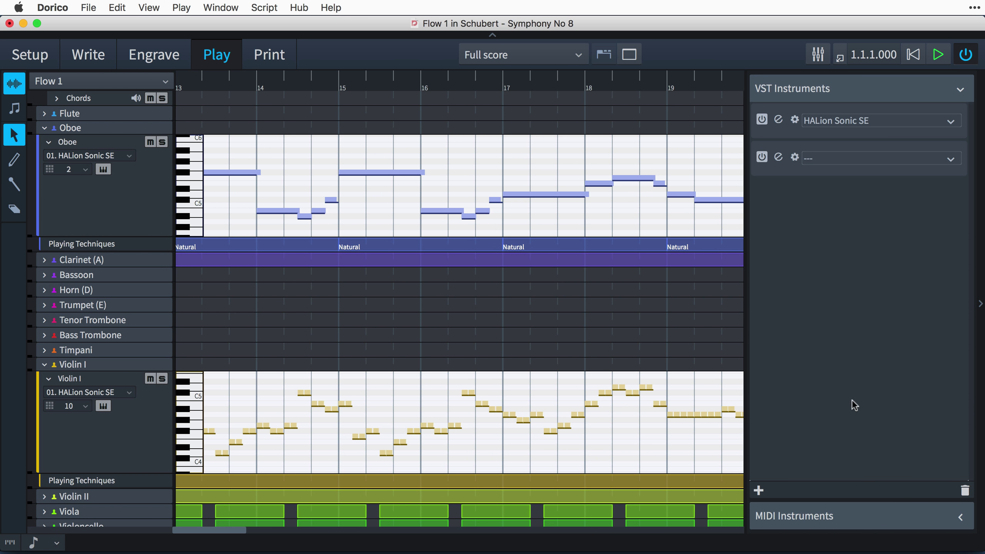
{"action": "left_click", "coordinate": [926, 158]}
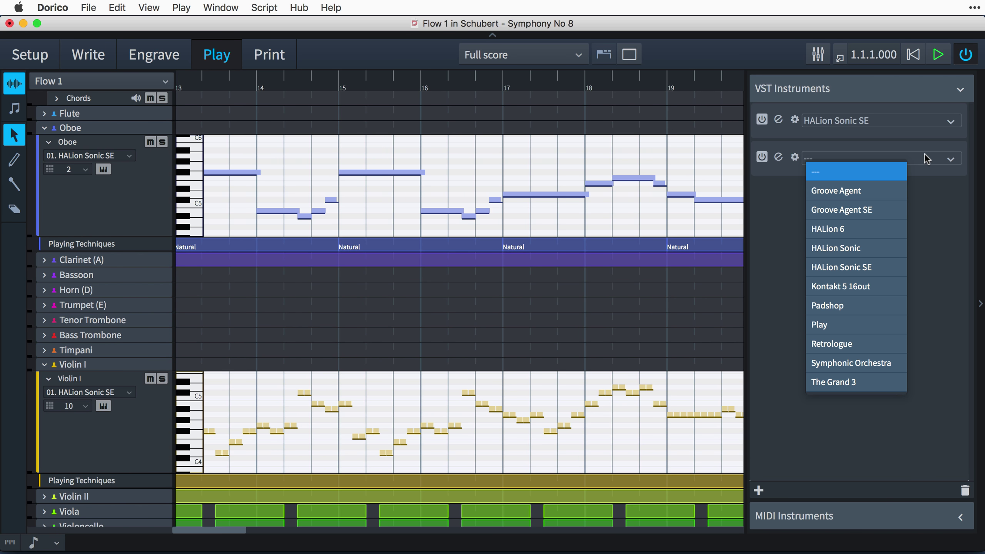
{"action": "left_click", "coordinate": [894, 286]}
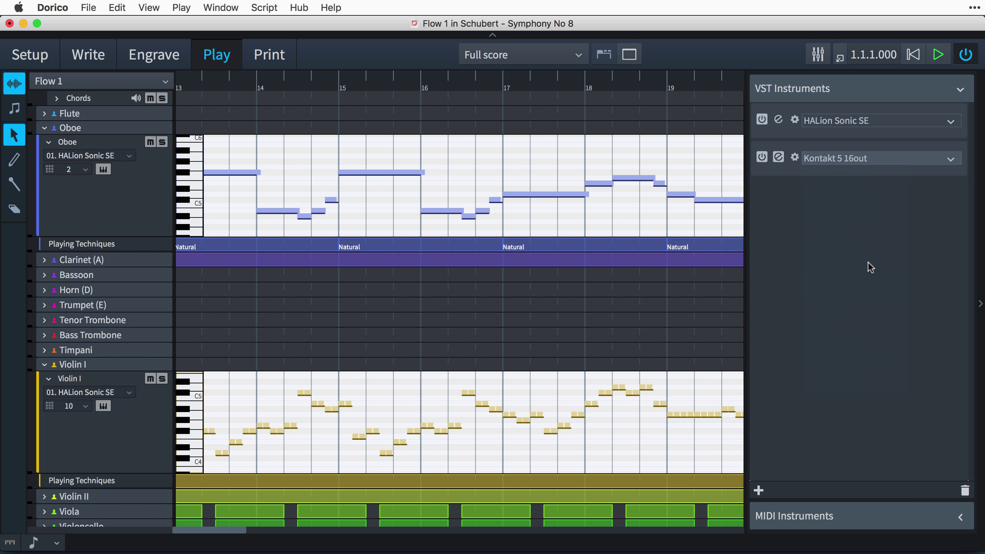
{"action": "left_click", "coordinate": [778, 157]}
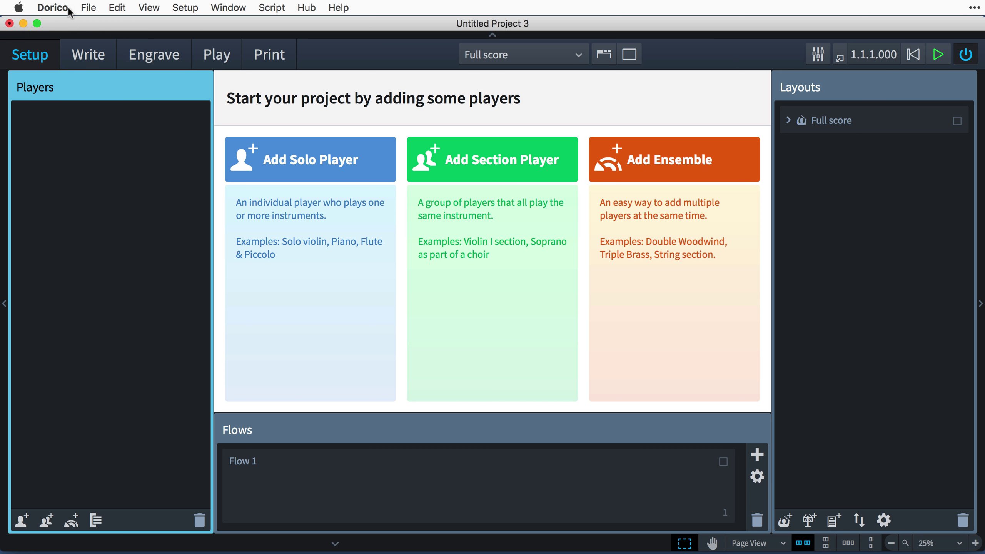
Step: Quit Dorico, discarding the unsaved project changes
{"action": "left_click", "coordinate": [68, 11]}
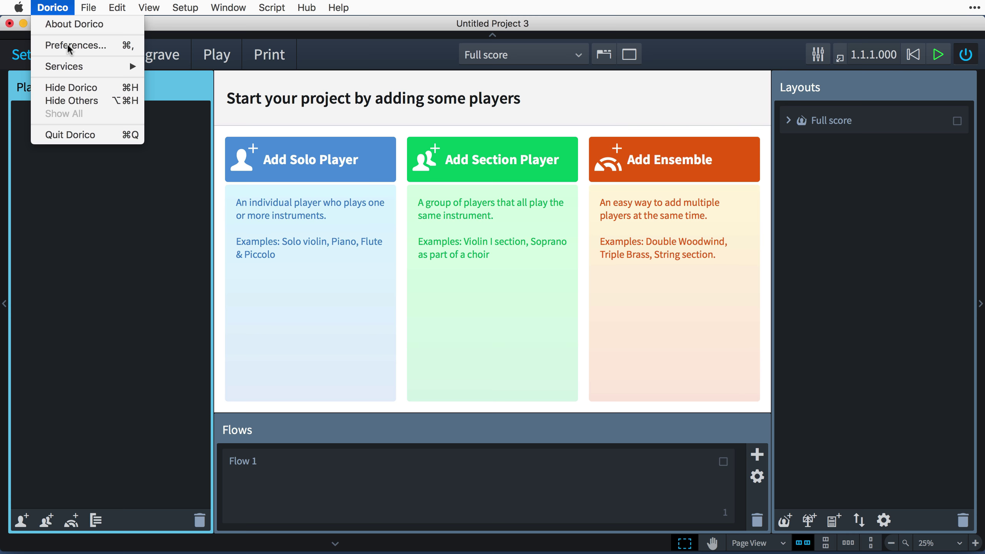
{"action": "left_click", "coordinate": [85, 137]}
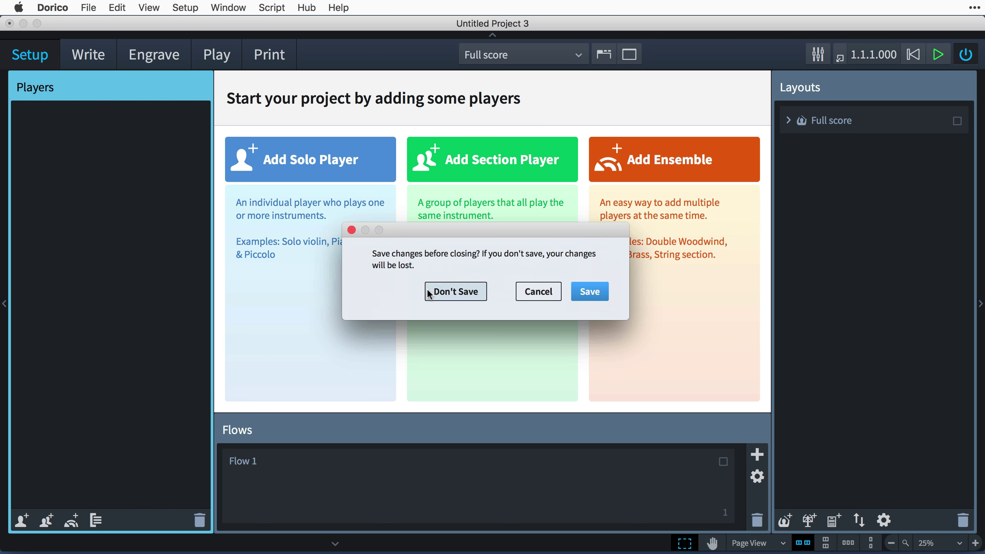
{"action": "left_click", "coordinate": [430, 292]}
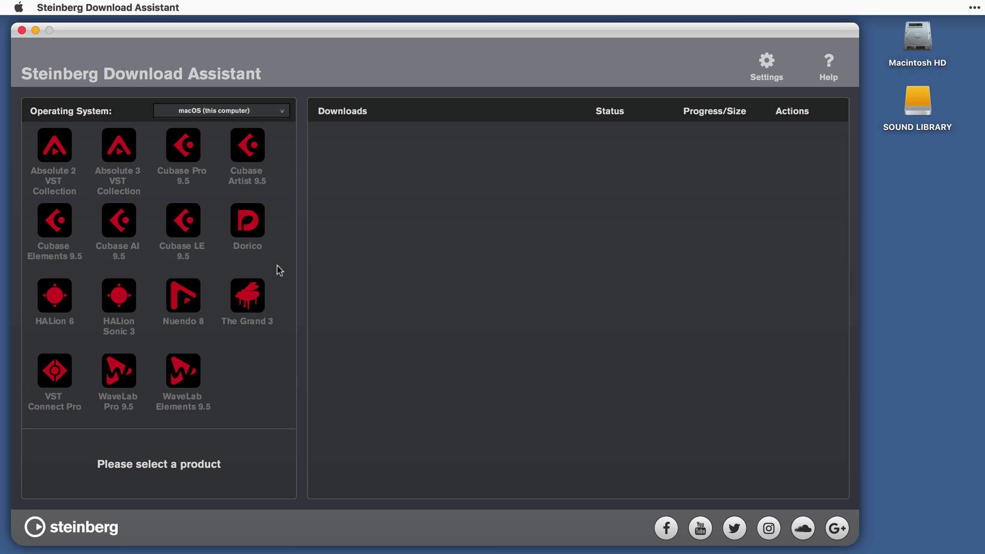
Step: Show the Dorico downloads in Steinberg Download Assistant
{"action": "left_click", "coordinate": [255, 228]}
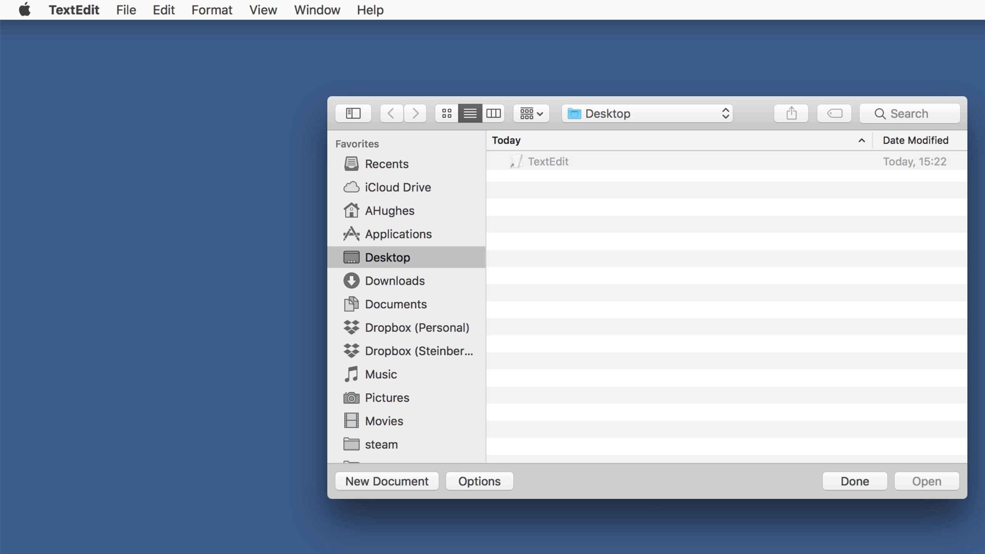
Step: Set TextEdit's new-document format to Plain text in Preferences
{"action": "left_click", "coordinate": [82, 8]}
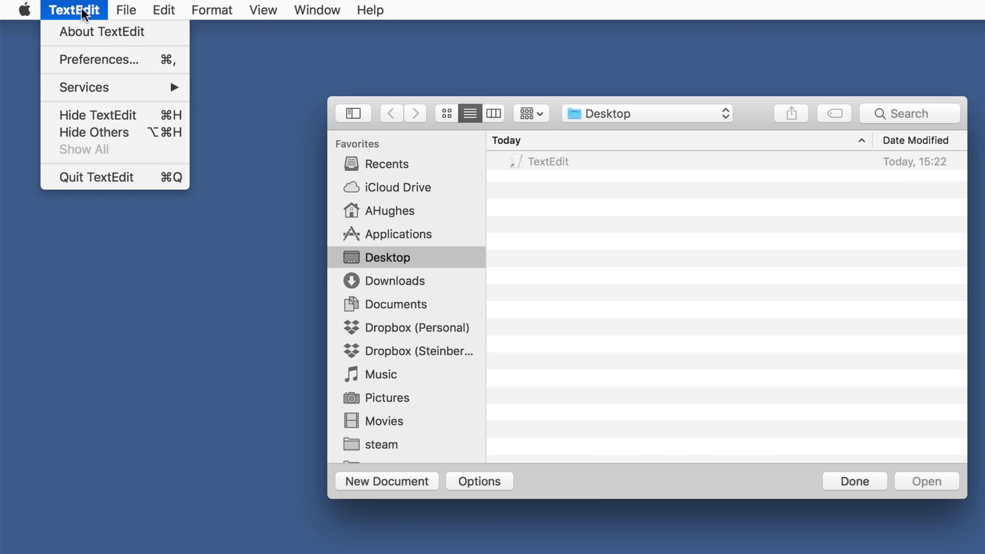
{"action": "left_click", "coordinate": [137, 61]}
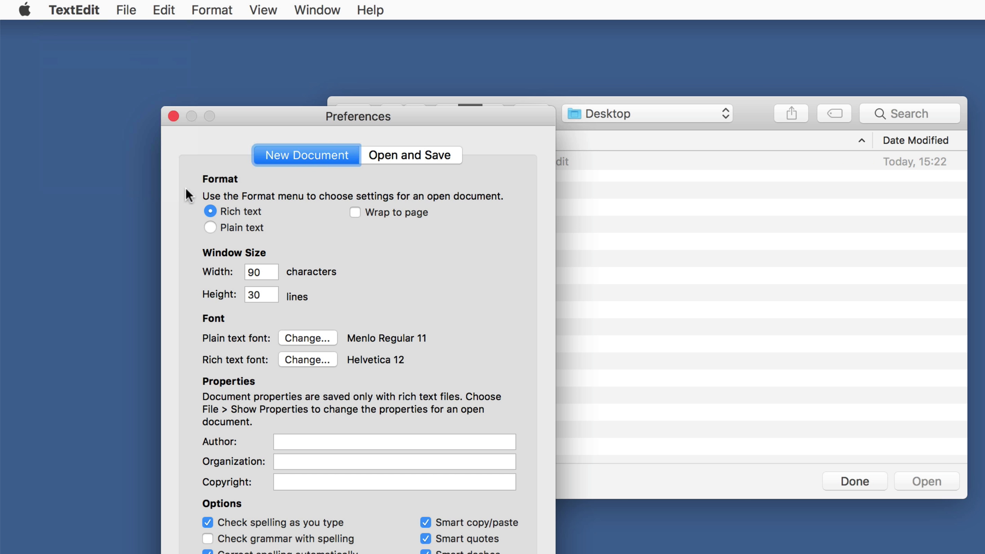
{"action": "left_click", "coordinate": [212, 227]}
{"action": "left_click", "coordinate": [174, 116]}
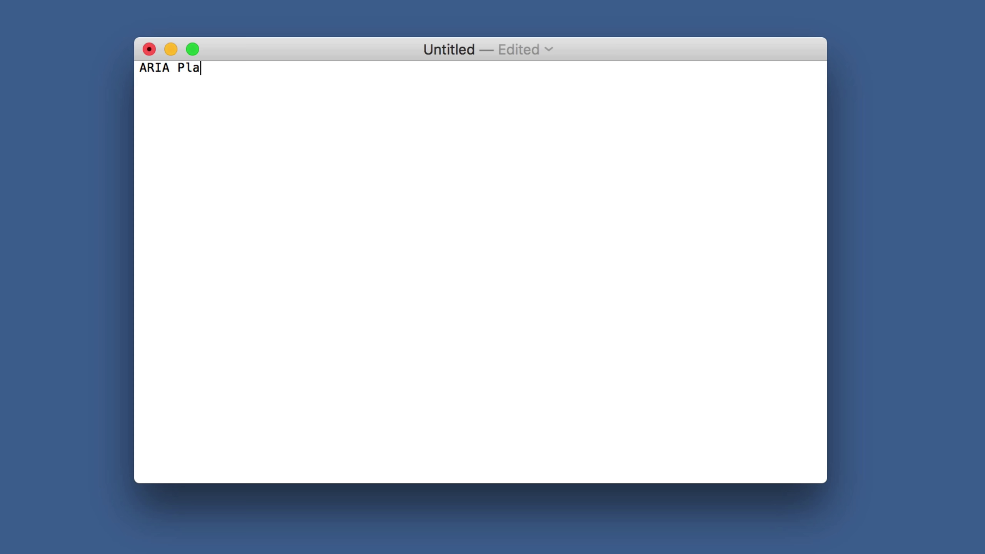
Step: Type 'ARIA Player VST' on the first line and 'CFX Lite' on the second
{"action": "type", "text": "yer VST"}
{"action": "key", "text": "Return"}
{"action": "type", "text": "CFX L"}
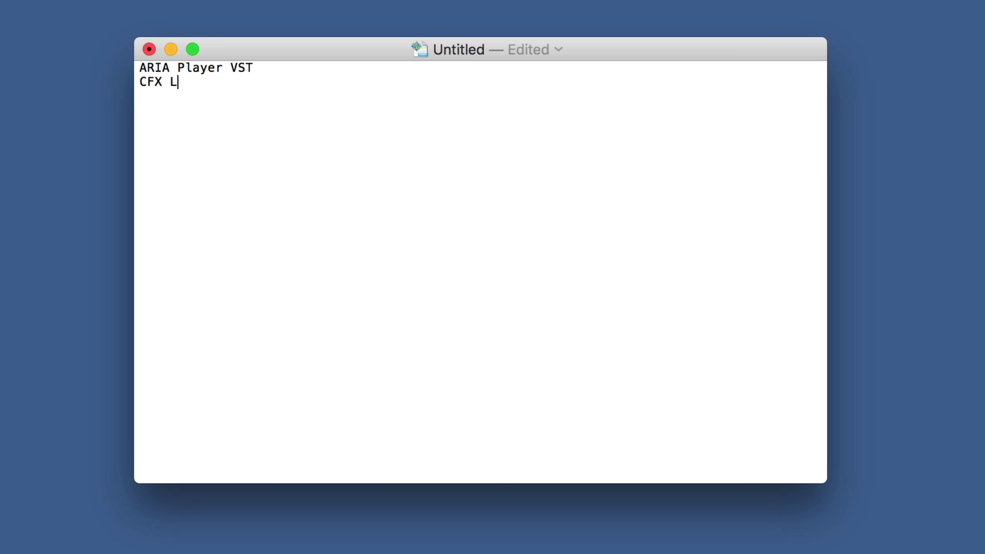
{"action": "type", "text": "ite"}
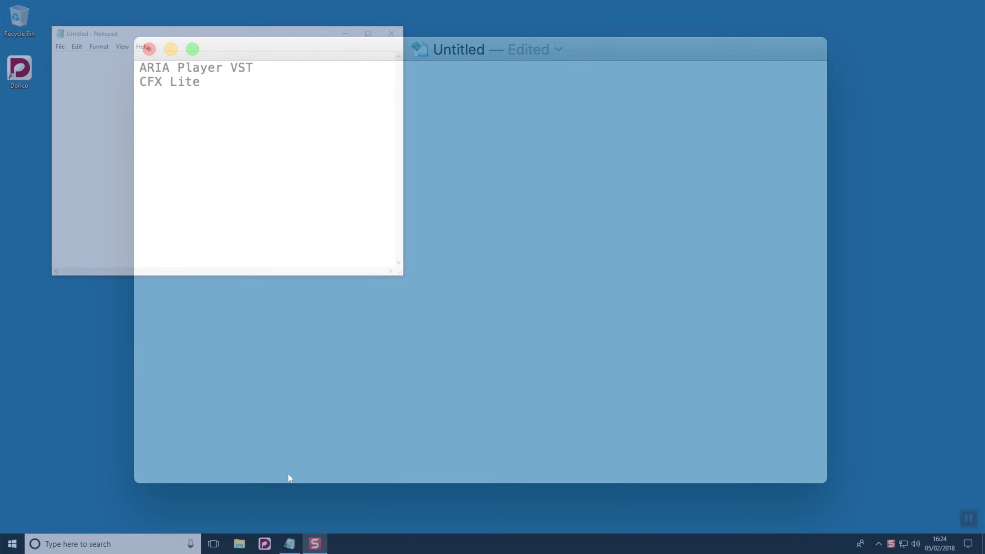
Step: Browse in File Explorer to C:\Program Files\Steinberg\VSTPlugins
{"action": "key", "text": "super+e"}
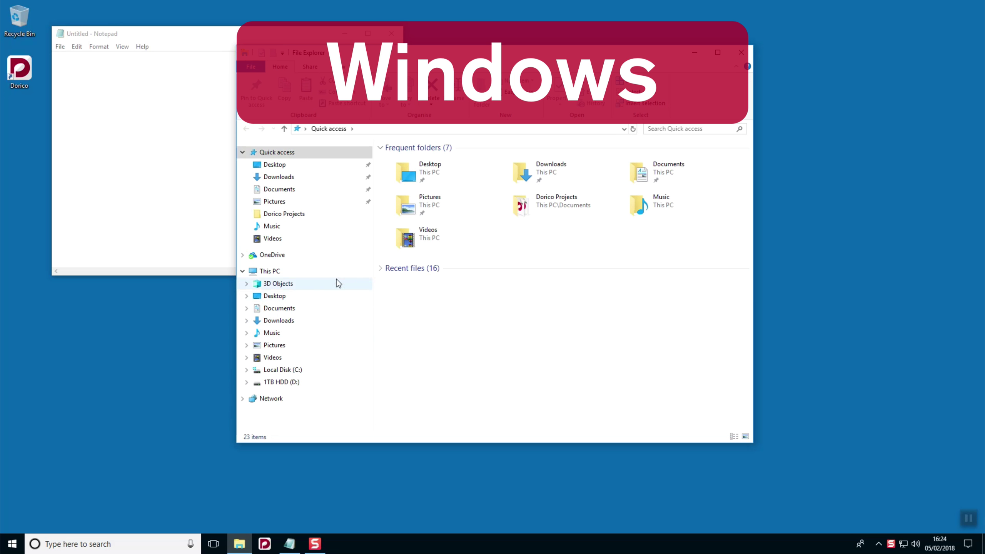
{"action": "left_click", "coordinate": [337, 275]}
{"action": "double_click", "coordinate": [477, 308]}
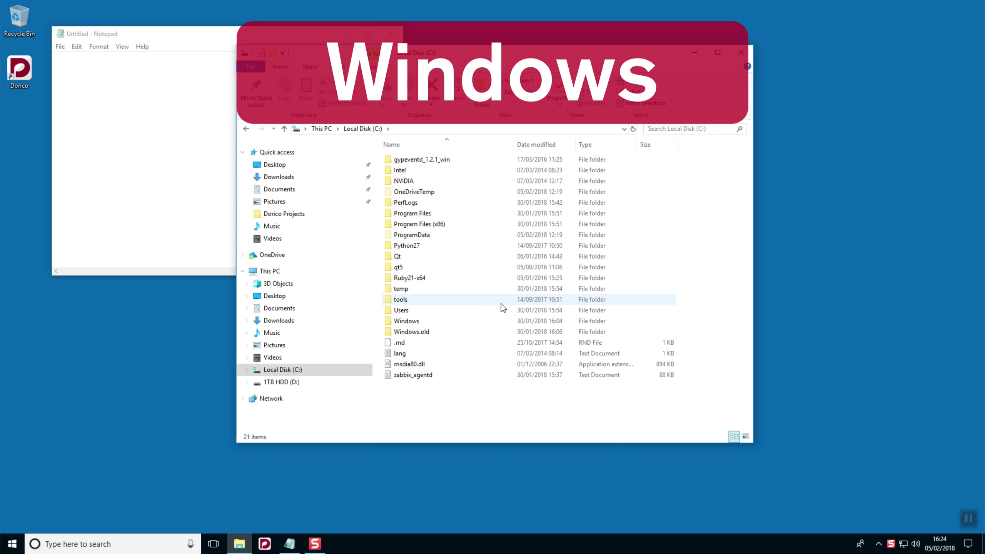
{"action": "left_click", "coordinate": [444, 214]}
{"action": "double_click", "coordinate": [444, 214]}
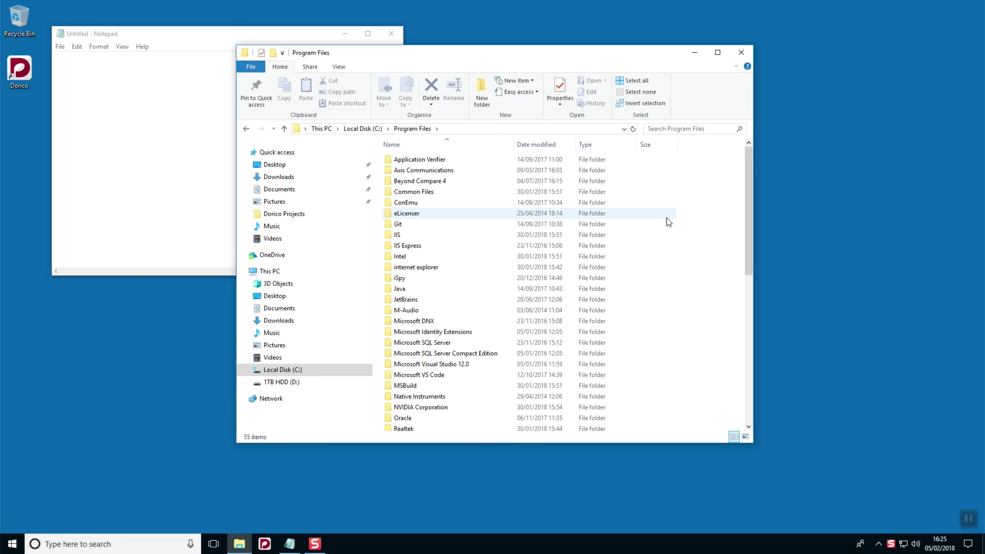
{"action": "left_click_drag", "start_coordinate": [747, 228], "coordinate": [762, 375]}
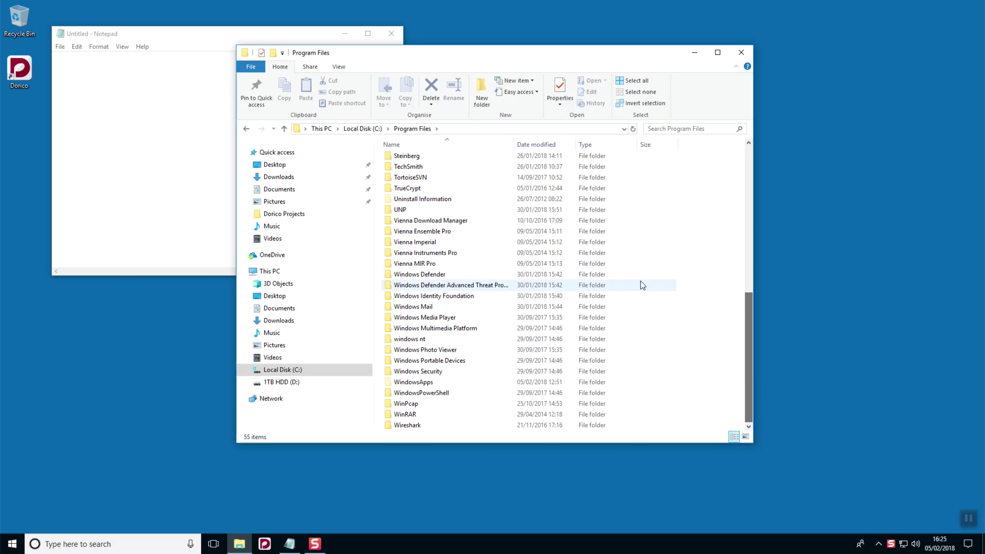
{"action": "double_click", "coordinate": [441, 156]}
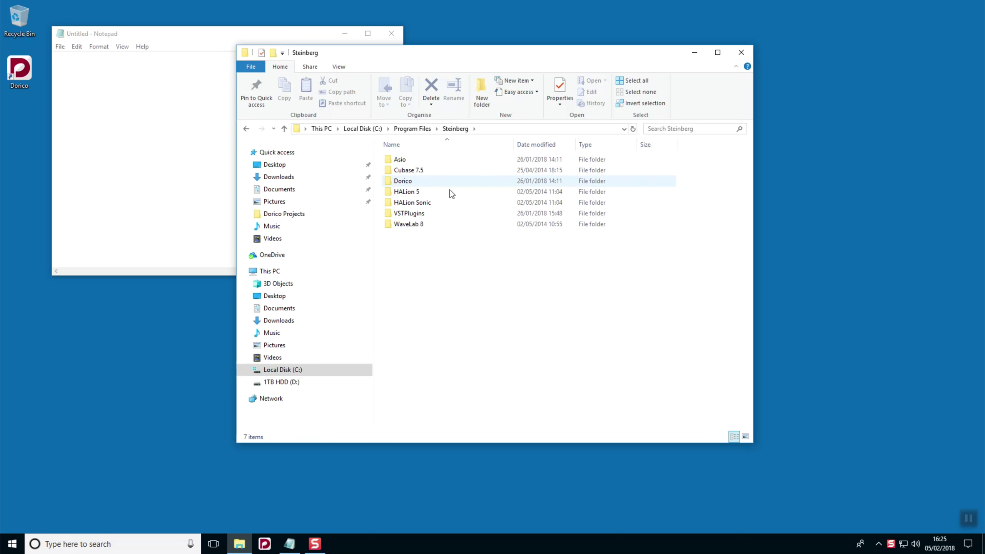
{"action": "double_click", "coordinate": [446, 213]}
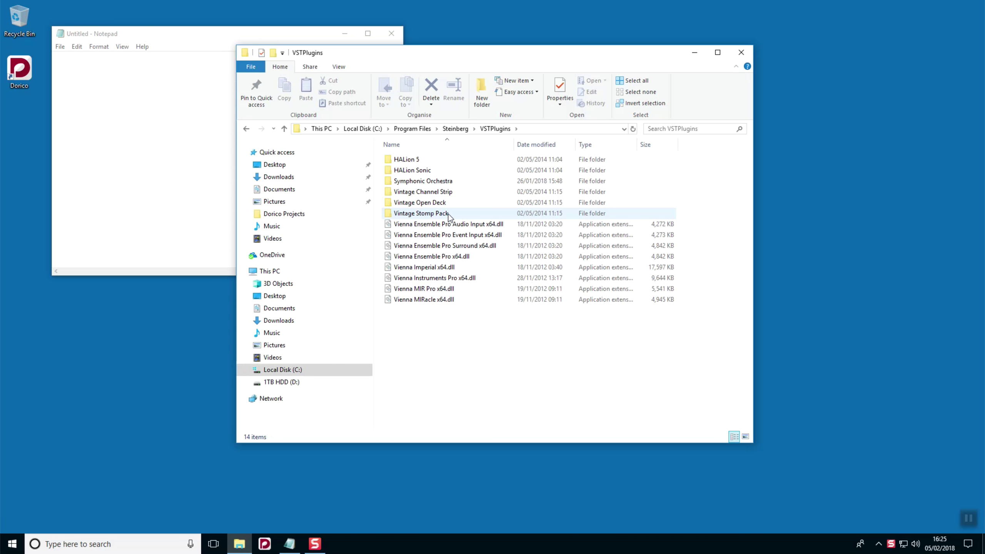
{"action": "left_click", "coordinate": [444, 227]}
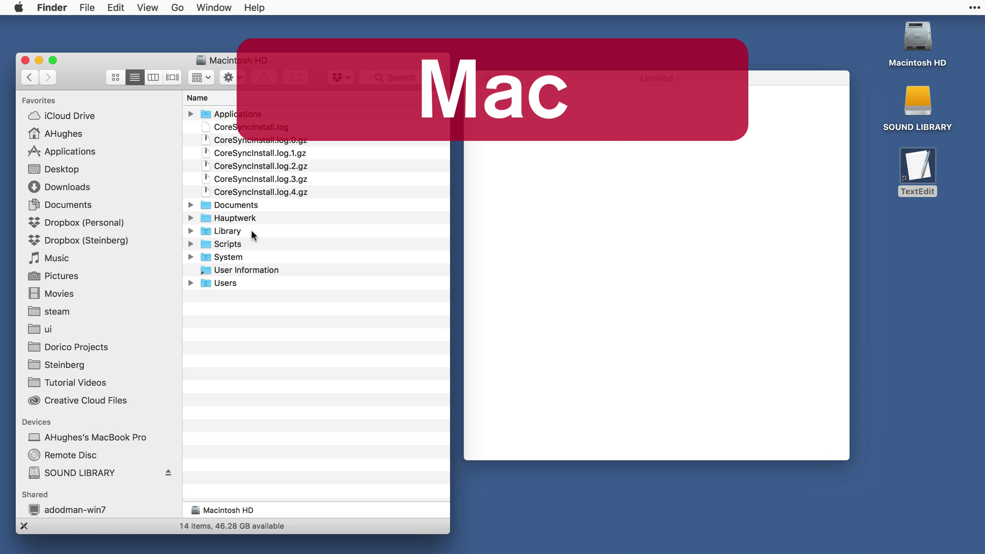
Step: Open the Library > Audio > Plug-Ins > VST folder in Finder
{"action": "left_click", "coordinate": [251, 236]}
{"action": "left_click", "coordinate": [191, 231]}
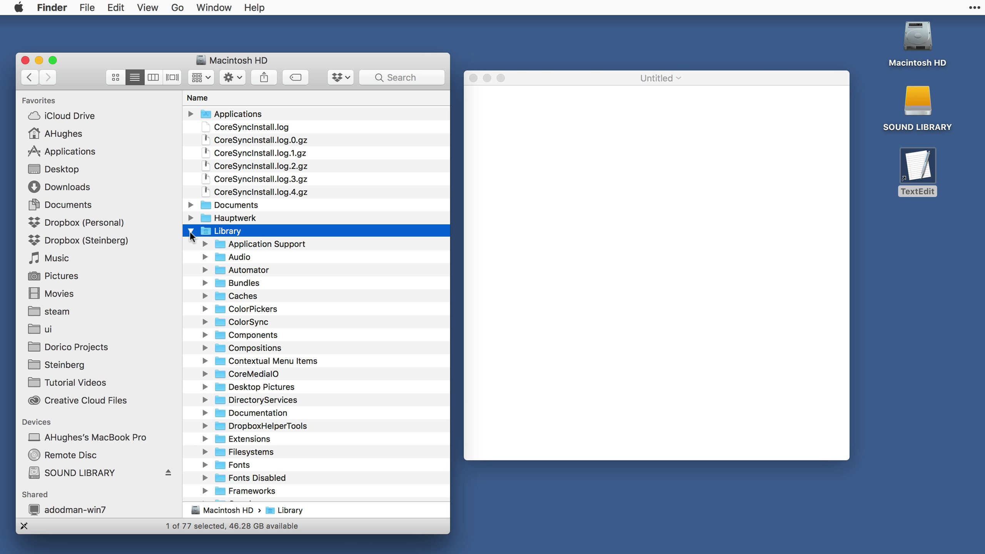
{"action": "left_click", "coordinate": [206, 257]}
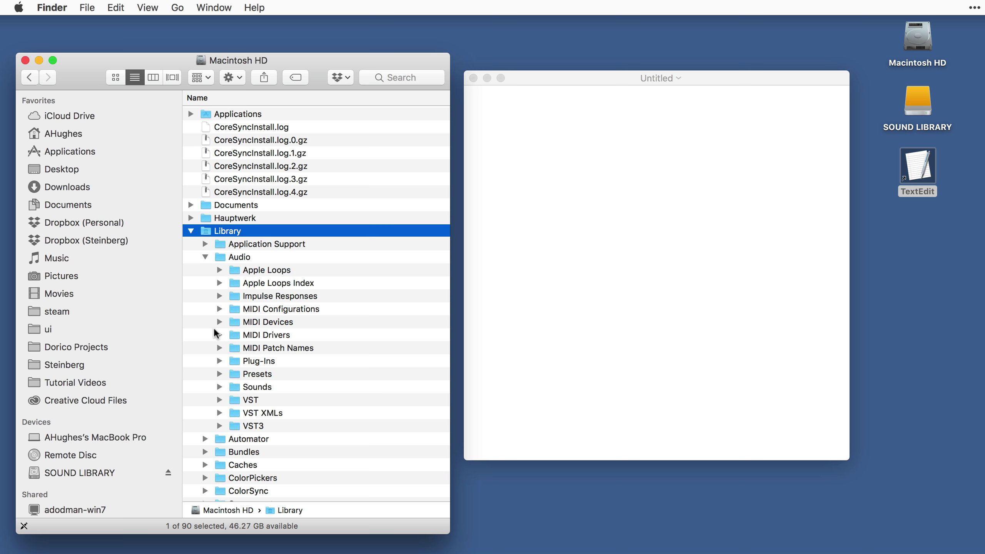
{"action": "left_click", "coordinate": [219, 361]}
{"action": "double_click", "coordinate": [252, 413]}
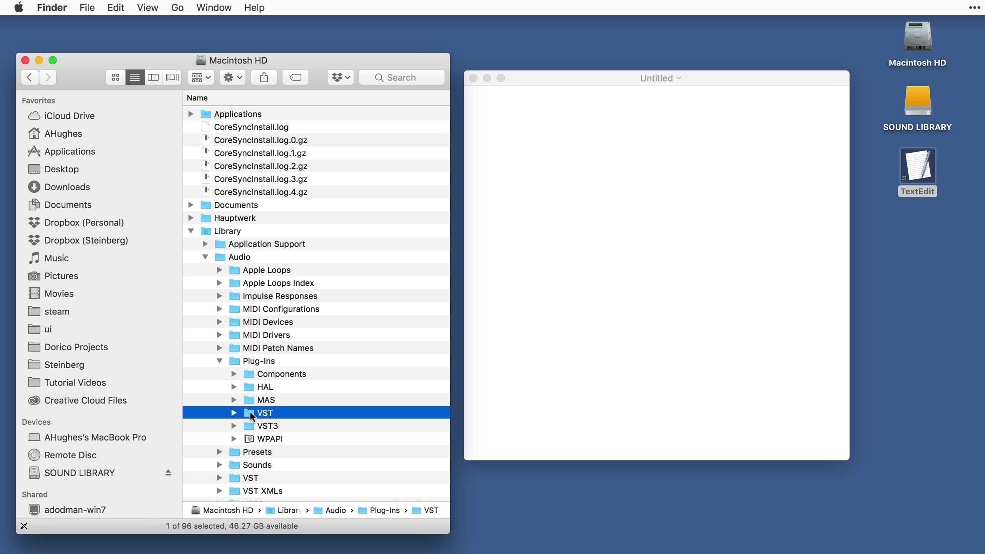
Step: Copy the name 'ARIA Player VST' from its .vst file and paste it into the note
{"action": "left_click", "coordinate": [267, 128]}
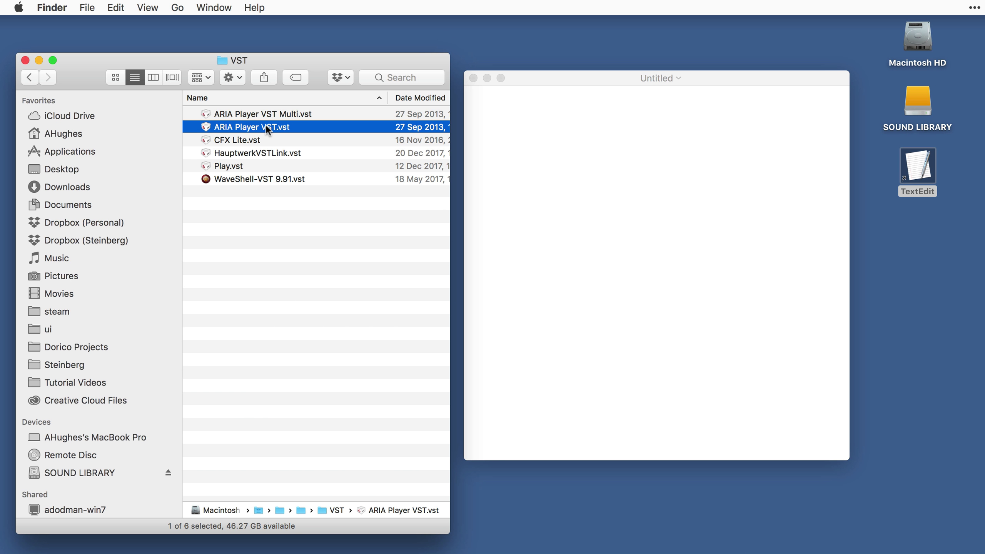
{"action": "left_click", "coordinate": [267, 128]}
{"action": "right_click", "coordinate": [268, 128]}
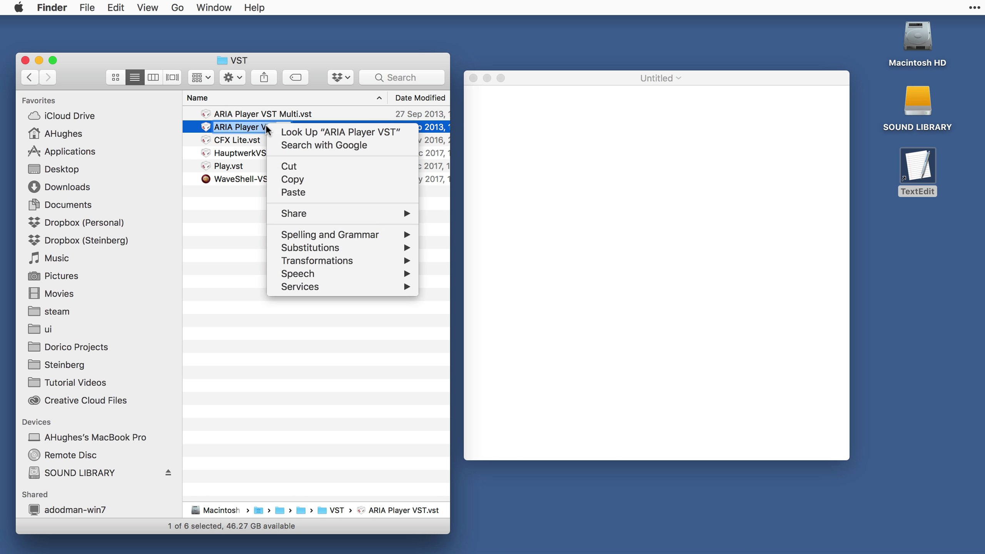
{"action": "left_click", "coordinate": [293, 180]}
{"action": "right_click", "coordinate": [496, 114]}
{"action": "left_click", "coordinate": [522, 149]}
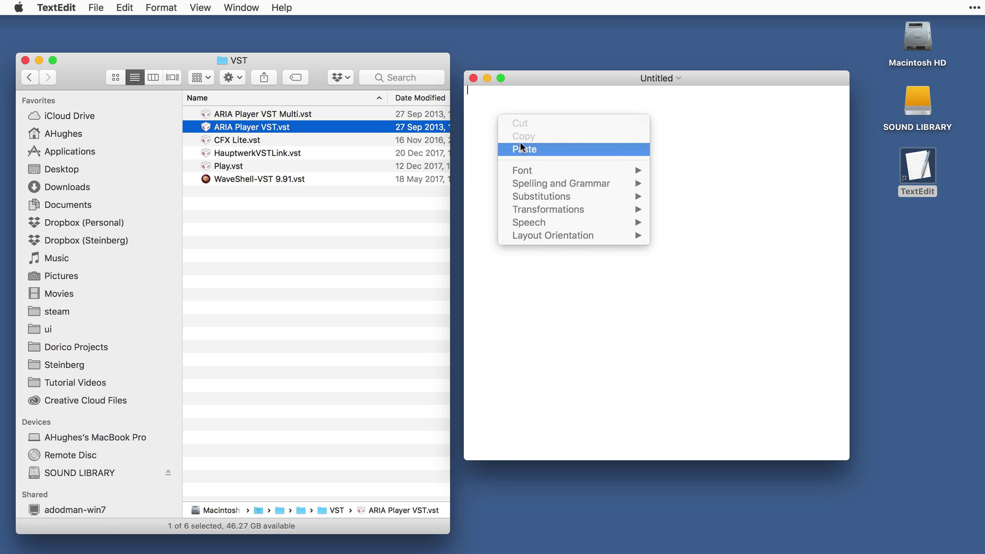
Step: Copy the name 'CFX Lite' from its .vst file and paste it on the note's second line
{"action": "left_click", "coordinate": [253, 141]}
{"action": "left_click", "coordinate": [253, 142]}
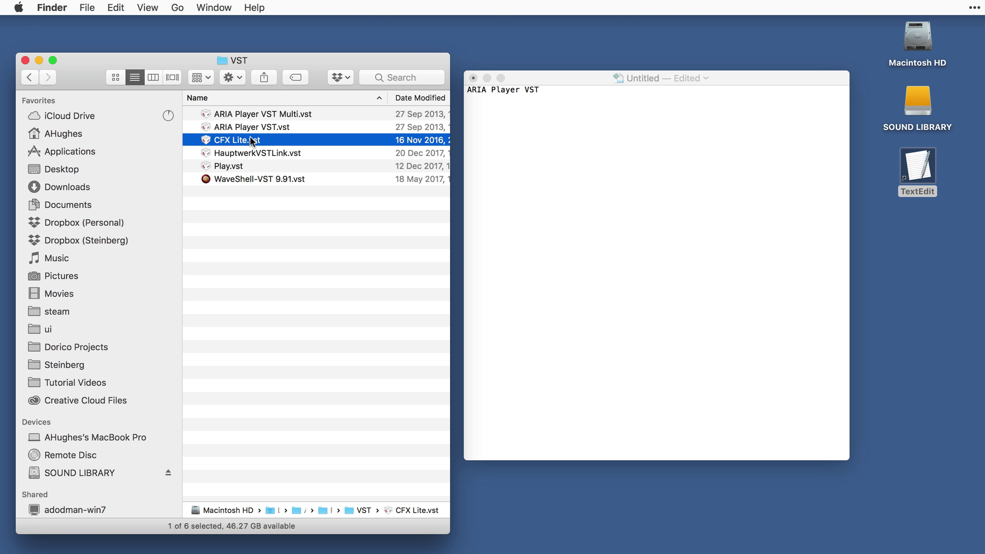
{"action": "left_click", "coordinate": [253, 141]}
{"action": "right_click", "coordinate": [233, 143]}
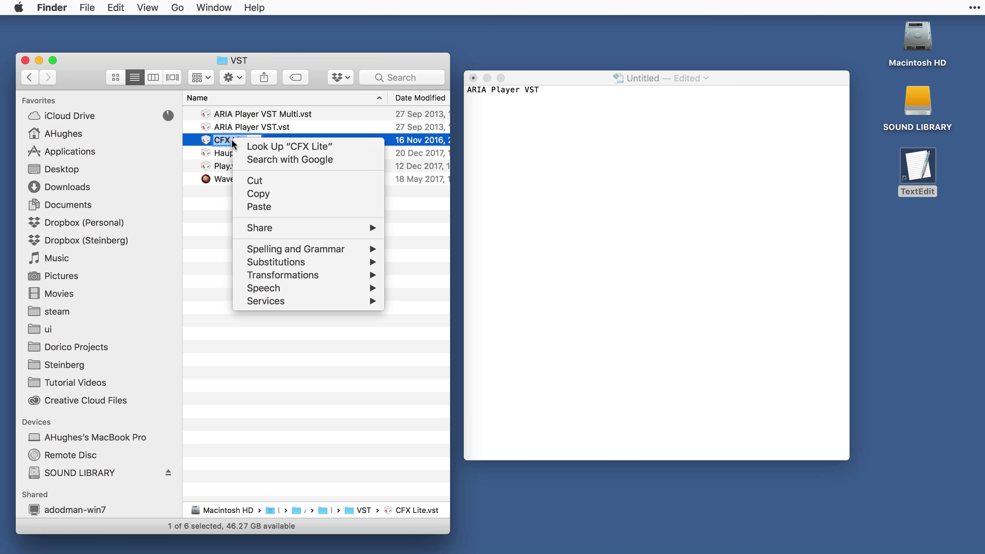
{"action": "left_click", "coordinate": [257, 193]}
{"action": "left_click", "coordinate": [526, 157]}
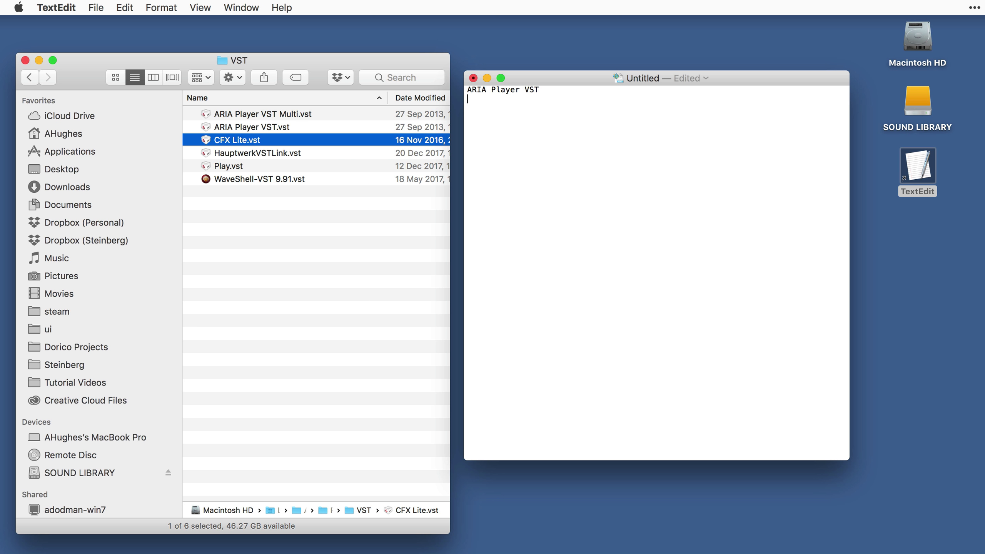
{"action": "right_click", "coordinate": [493, 104]}
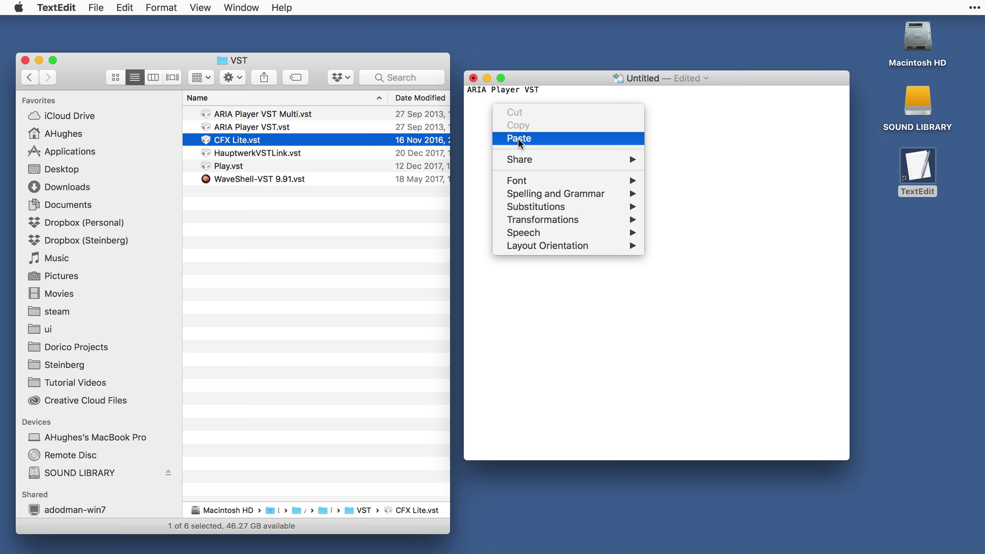
{"action": "left_click", "coordinate": [518, 139]}
Step: Save the note to the Desktop as vst2whitelist.txt
{"action": "left_click", "coordinate": [96, 8]}
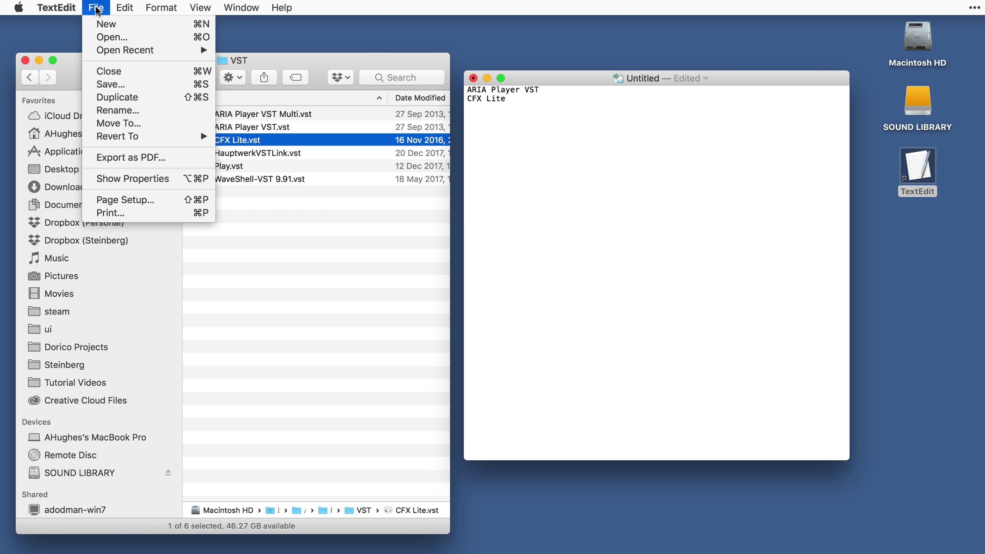
{"action": "left_click", "coordinate": [117, 84]}
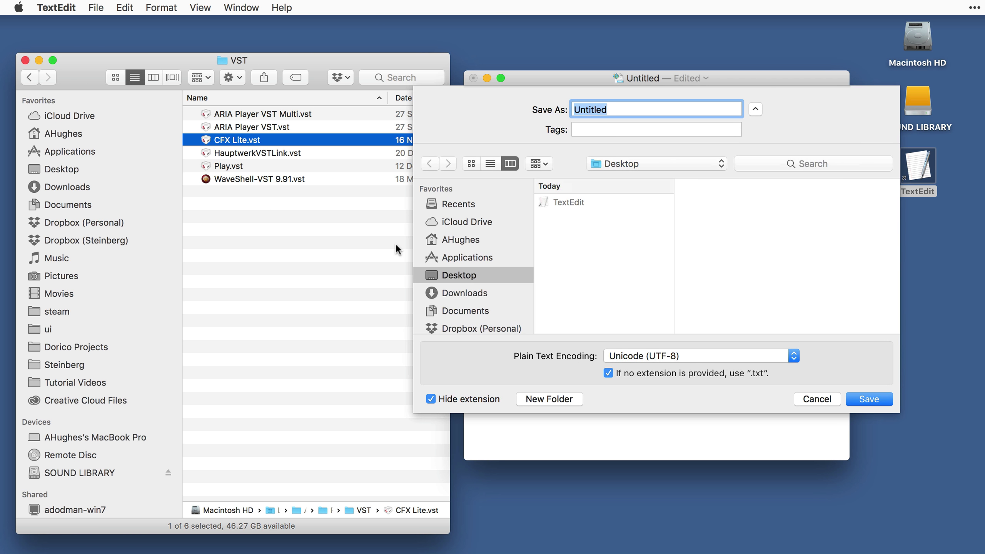
{"action": "type", "text": "vst2white"}
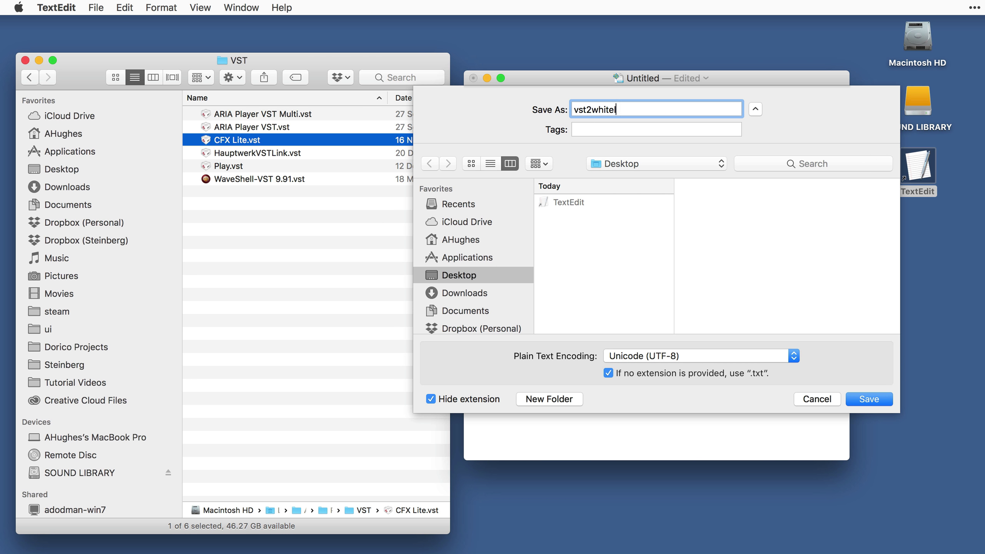
{"action": "type", "text": "list.txt"}
{"action": "left_click", "coordinate": [870, 400]}
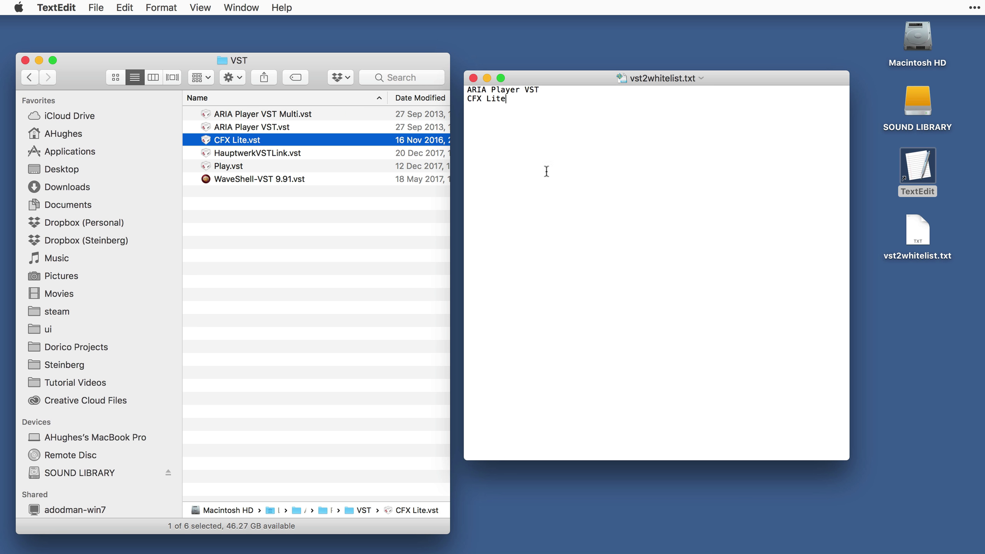
Step: Close vst2whitelist.txt and enter %appdata%/Steinberg/VSTAudioEngine_64 in the Windows Run box
{"action": "left_click", "coordinate": [474, 78]}
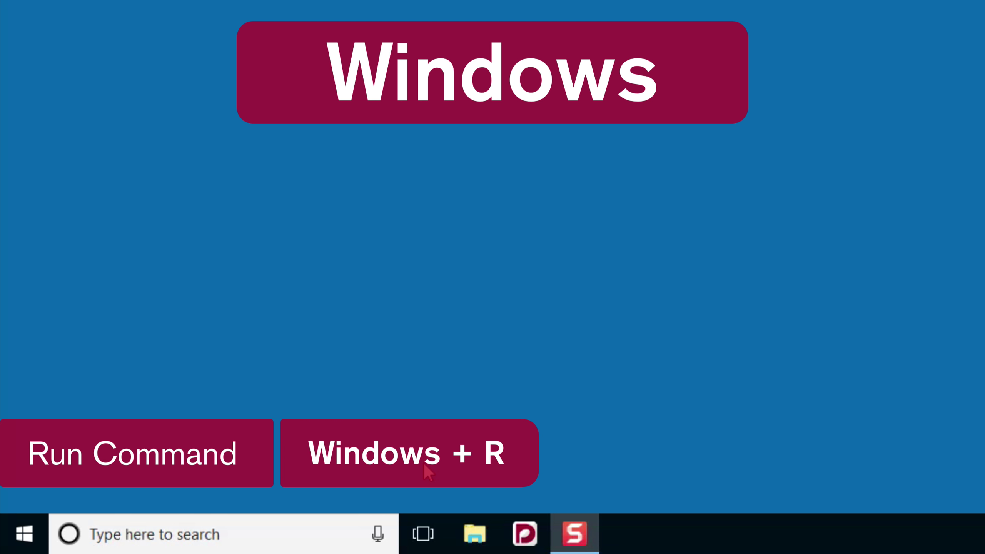
{"action": "key", "text": "super+r"}
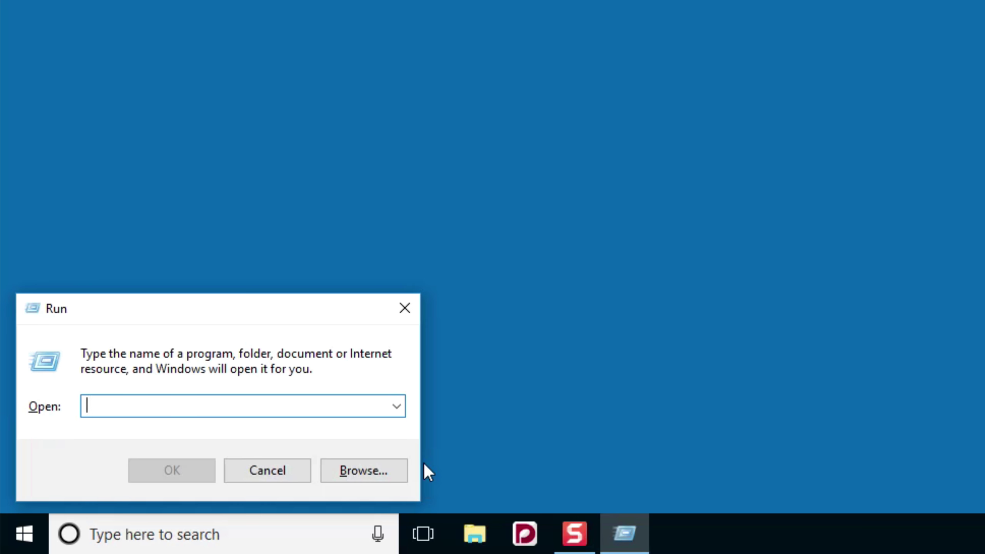
{"action": "type", "text": "%app"}
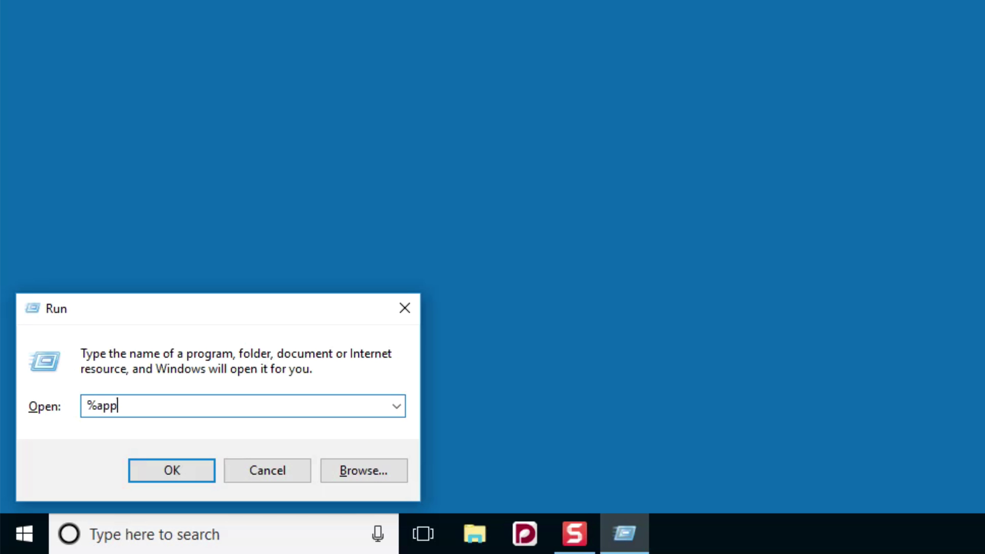
{"action": "type", "text": "data%/Steinbe"}
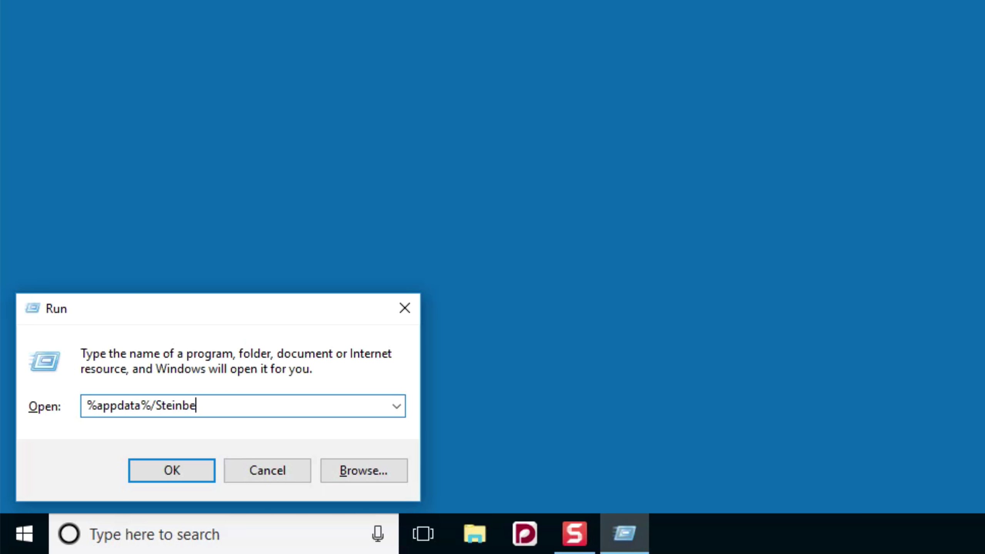
{"action": "type", "text": "rg/VSTAudioEngine"}
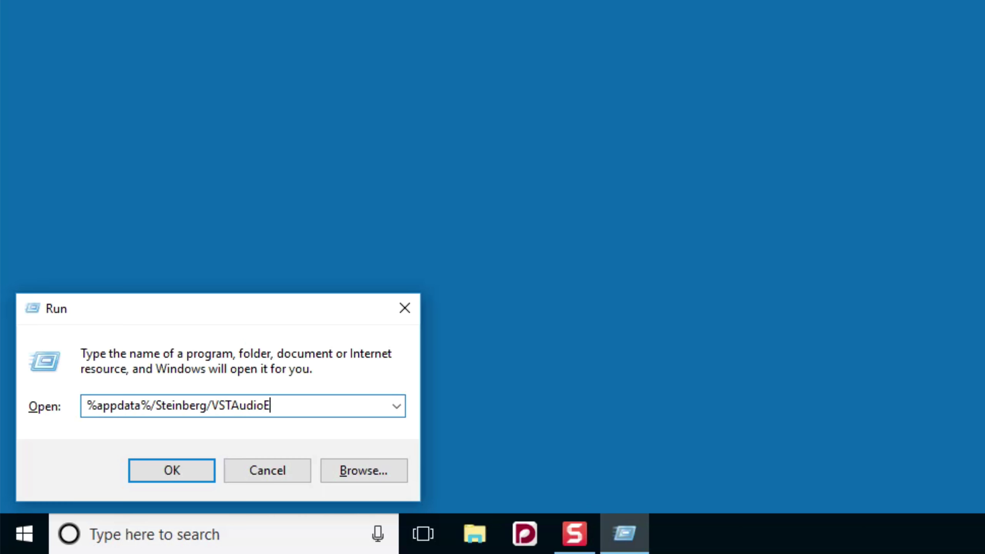
{"action": "type", "text": "_64"}
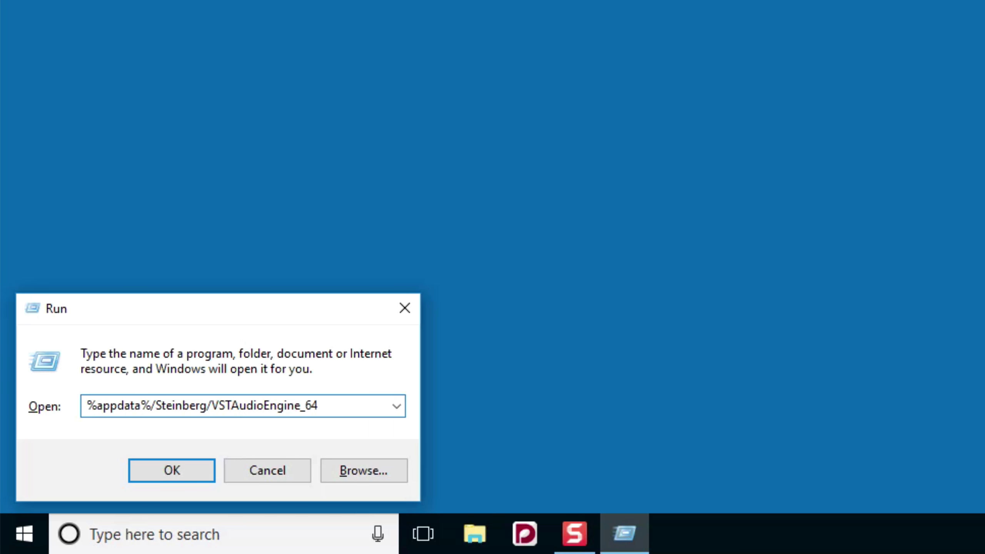
Step: Open VSTAudioEngine_64 and move the vst2whitelist file from the desktop into it
{"action": "left_click", "coordinate": [194, 474]}
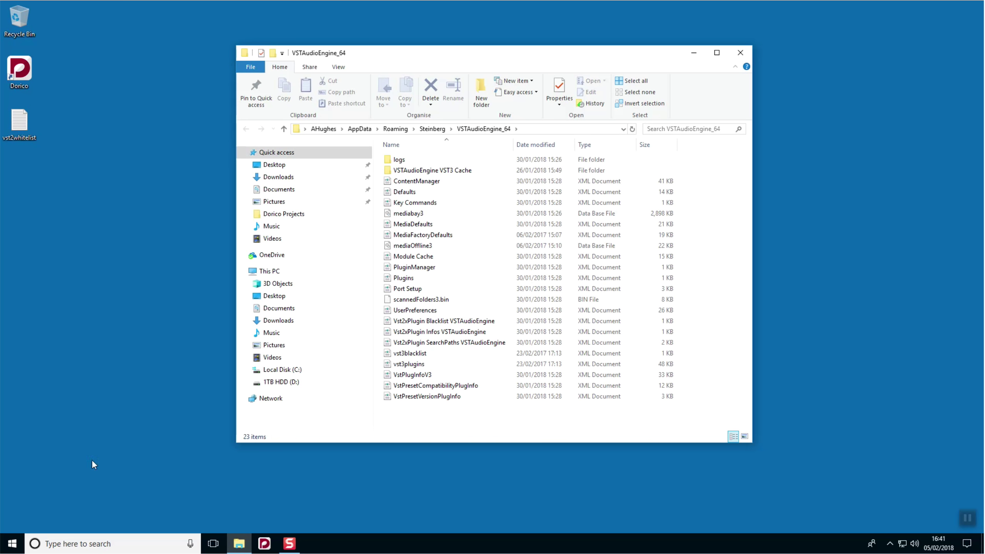
{"action": "left_click_drag", "start_coordinate": [19, 122], "coordinate": [442, 423]}
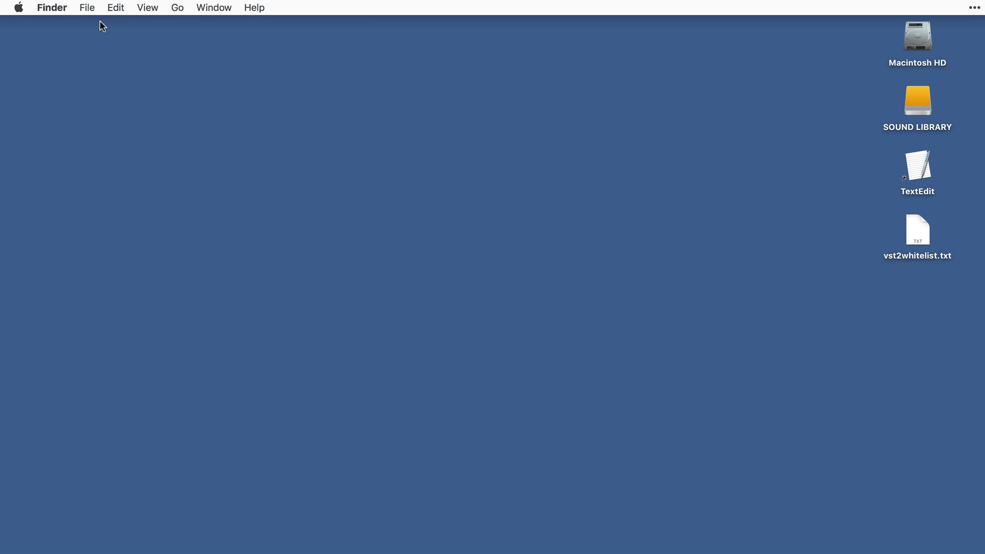
Step: In a new Finder window, go to the folder ~/Library/Preferences/VSTAudioEngine
{"action": "left_click", "coordinate": [87, 8]}
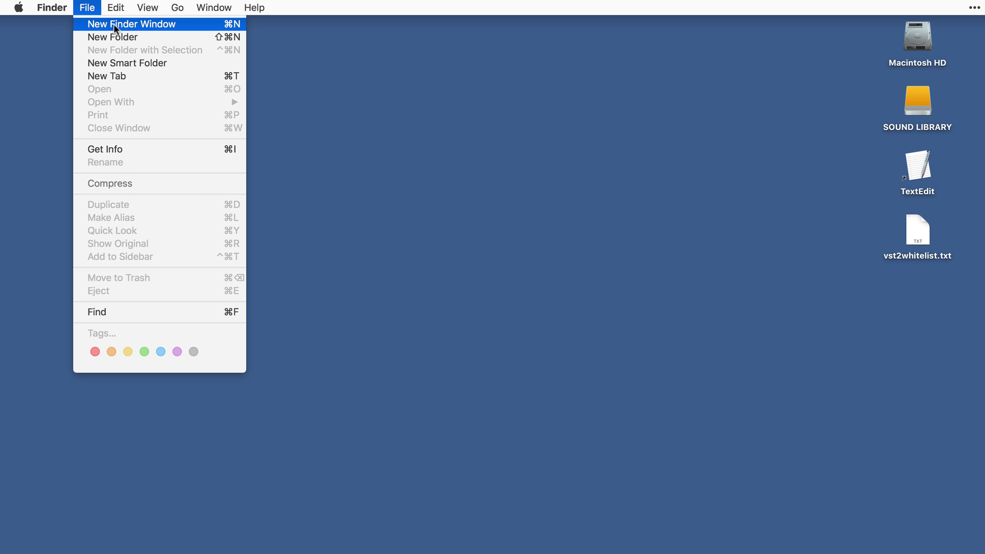
{"action": "left_click", "coordinate": [114, 25]}
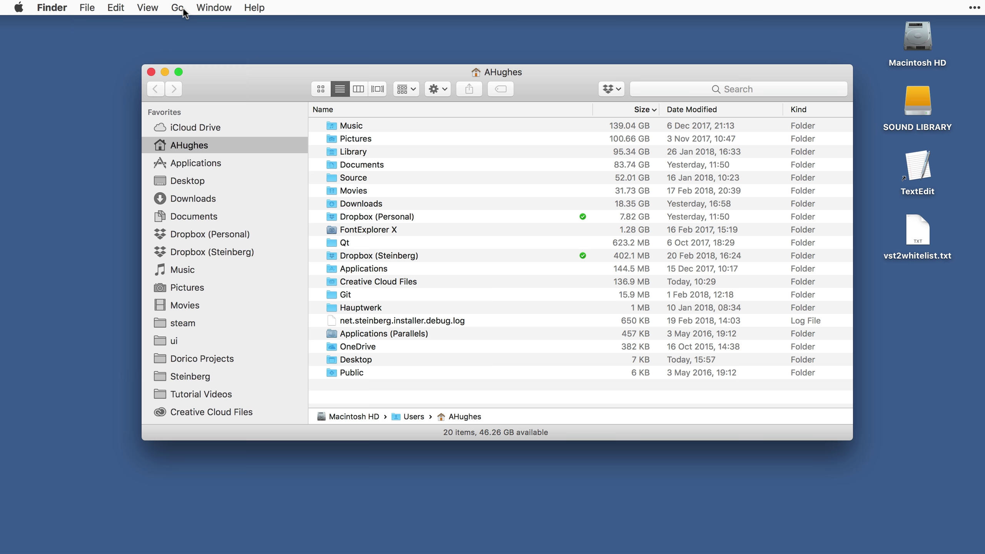
{"action": "left_click", "coordinate": [184, 10]}
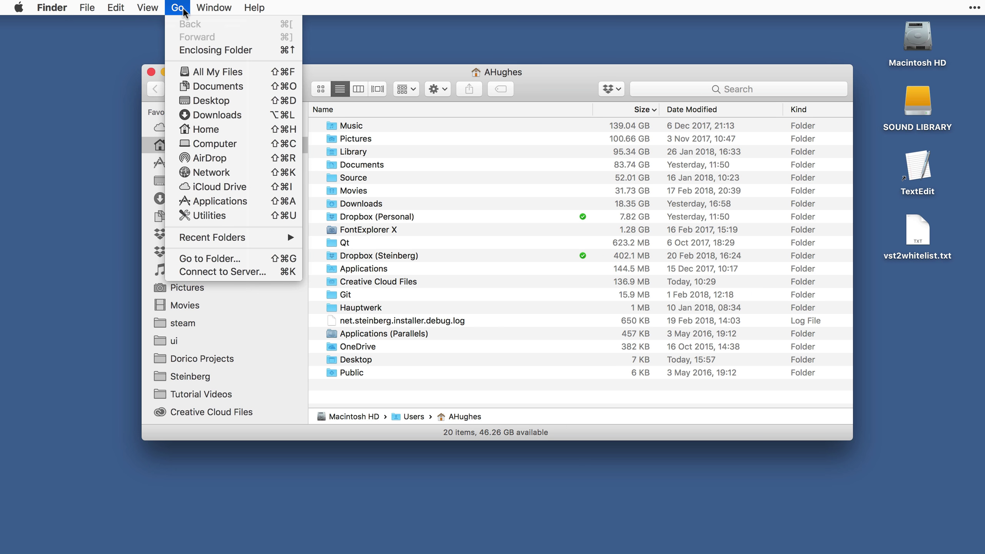
{"action": "left_click", "coordinate": [252, 258]}
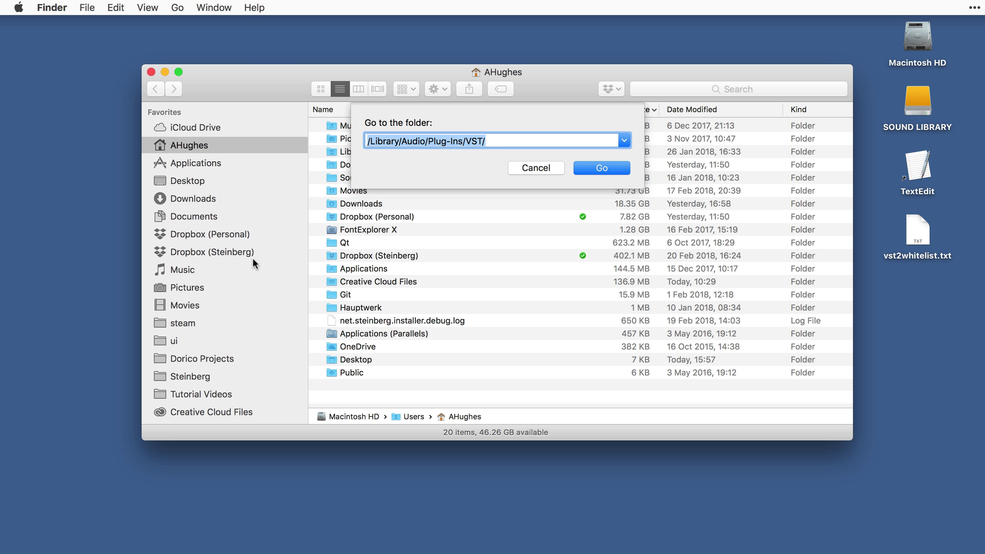
{"action": "type", "text": "~/"}
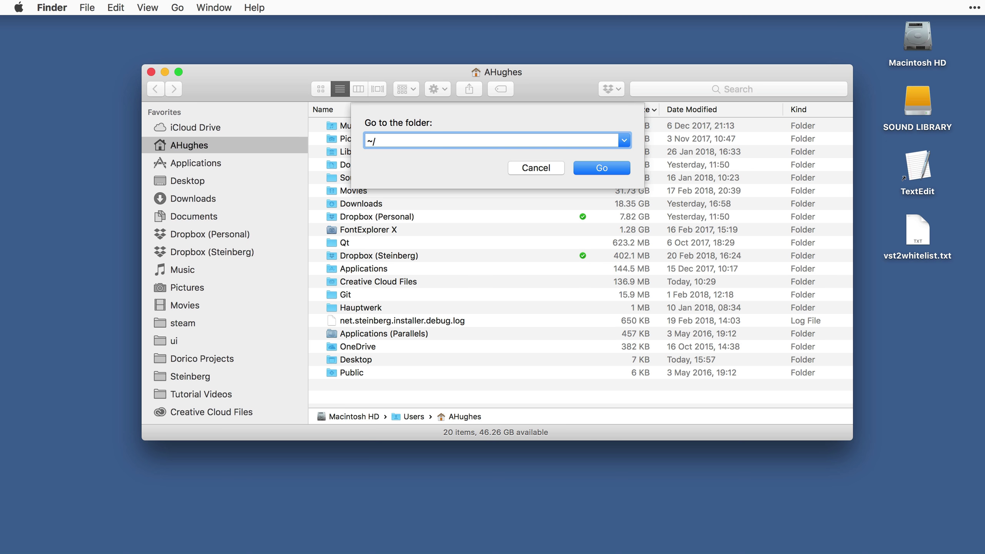
{"action": "type", "text": "Library/Preferences/"}
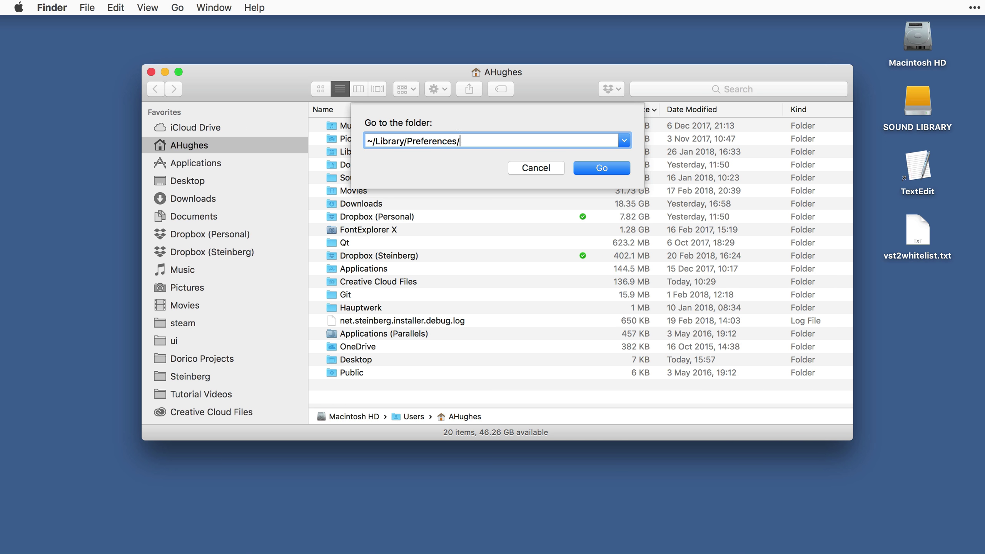
{"action": "type", "text": "VSTAudioEngine"}
Step: Add vst2whitelist.txt to VSTAudioEngine and trash the Blacklist, Infos and SearchPaths Vst2xPlugin XMLs
{"action": "left_click", "coordinate": [593, 167]}
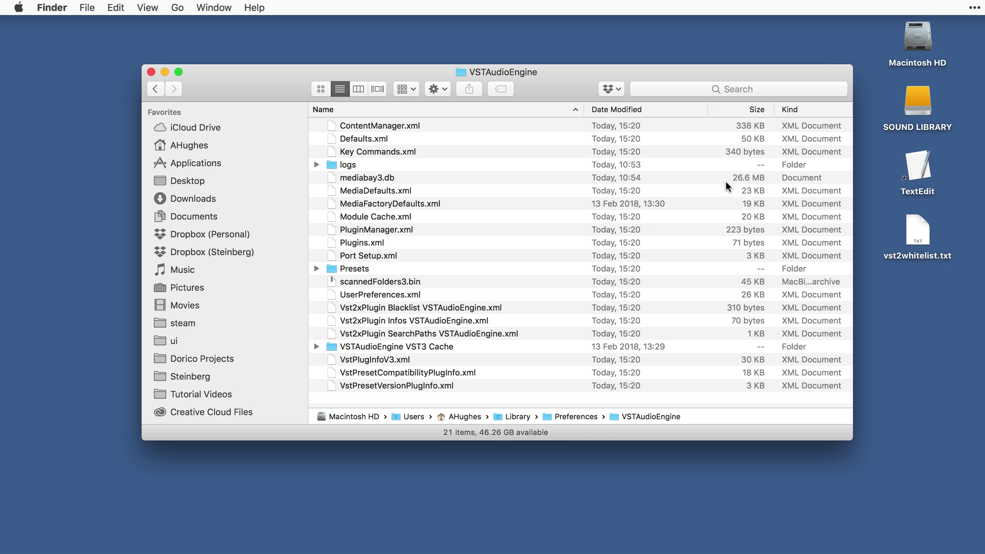
{"action": "left_click_drag", "start_coordinate": [908, 238], "coordinate": [522, 293]}
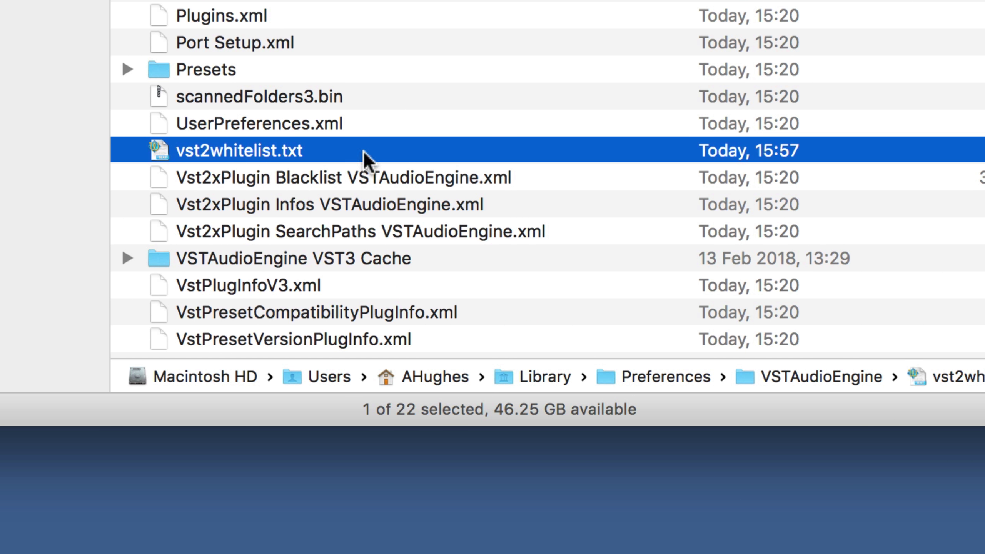
{"action": "left_click", "coordinate": [274, 180]}
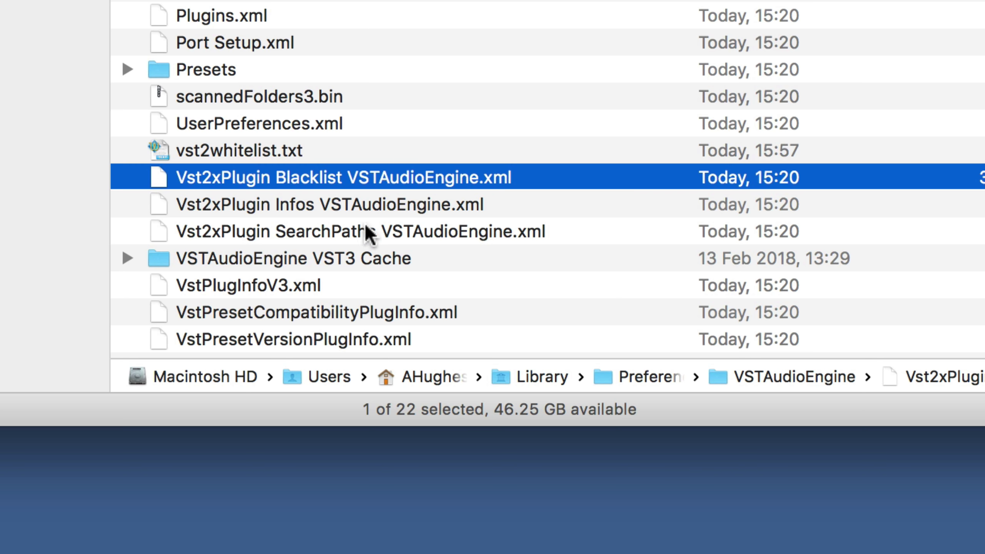
{"action": "left_click", "coordinate": [341, 205], "text": "shift"}
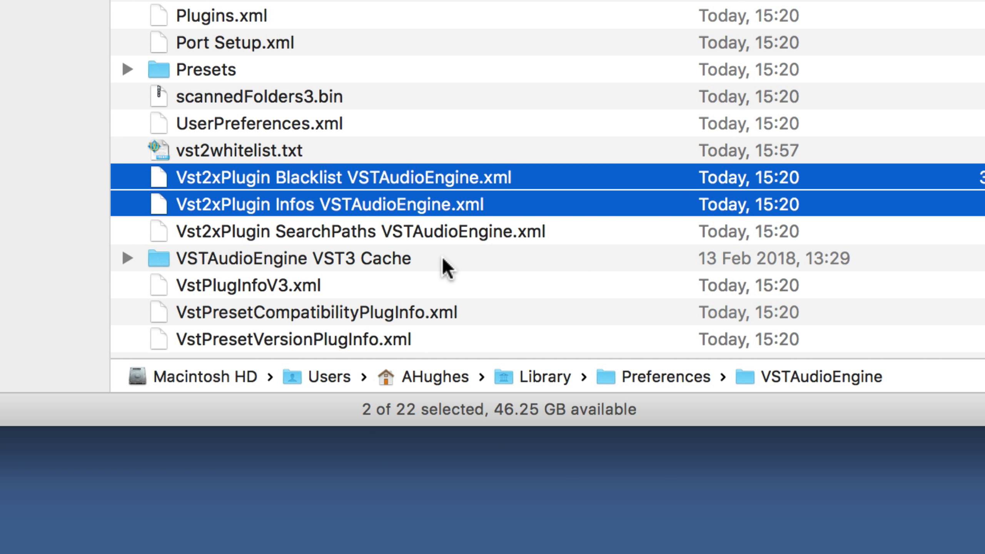
{"action": "left_click", "coordinate": [318, 232], "text": "shift"}
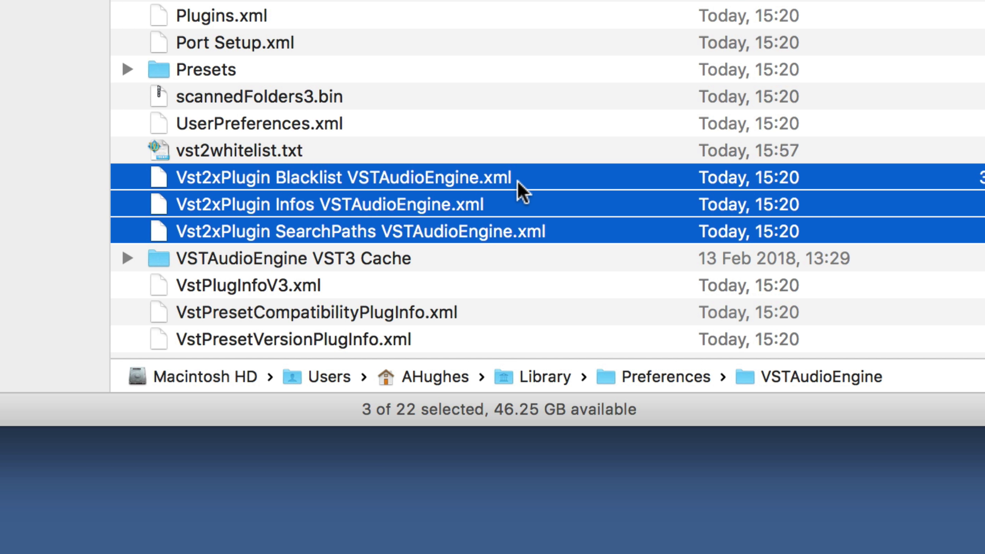
{"action": "right_click", "coordinate": [564, 174]}
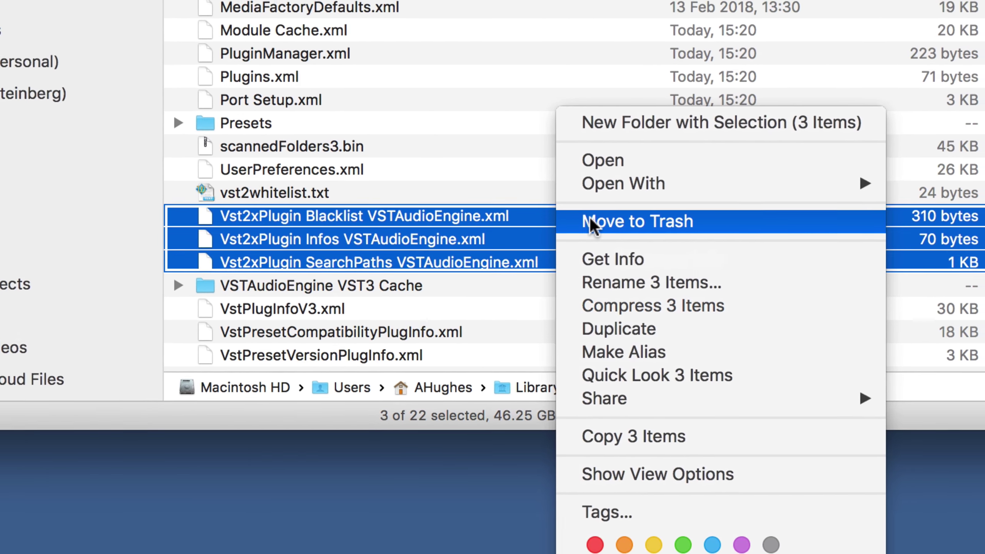
{"action": "left_click", "coordinate": [582, 203]}
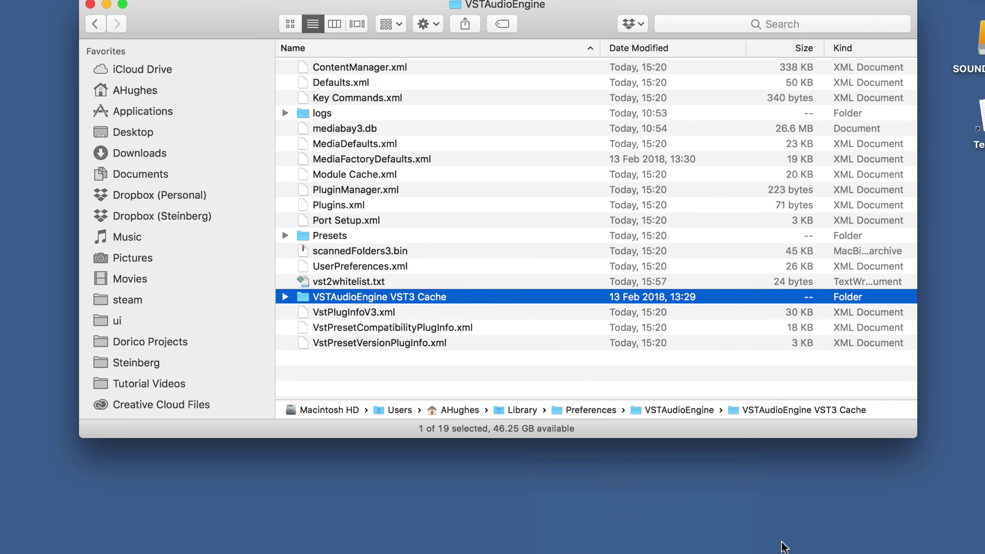
Step: In Dorico's Play mode, load ARIA Player VST into the second VST Instruments slot and check its window
{"action": "left_click", "coordinate": [785, 548]}
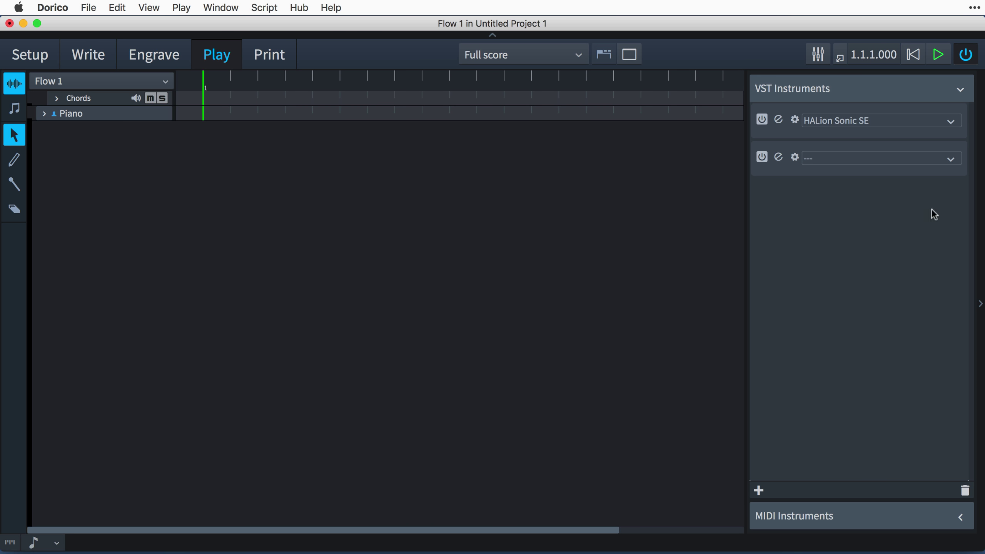
{"action": "left_click", "coordinate": [932, 161]}
{"action": "left_click", "coordinate": [871, 195]}
{"action": "left_click", "coordinate": [780, 158]}
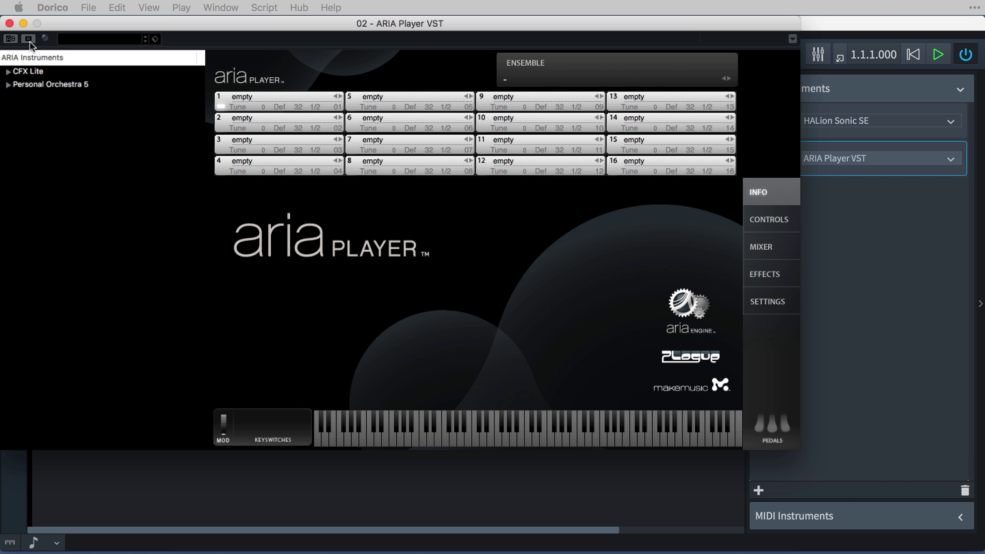
{"action": "left_click", "coordinate": [9, 23]}
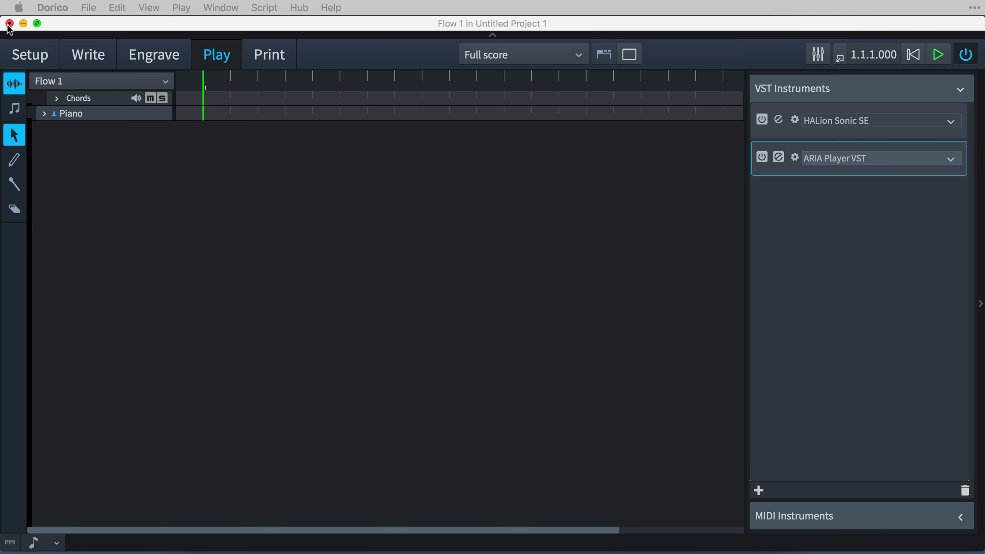
Step: Switch the Piano track's instrument from HALion Sonic SE to 02. ARIA Player VST
{"action": "left_click", "coordinate": [44, 113]}
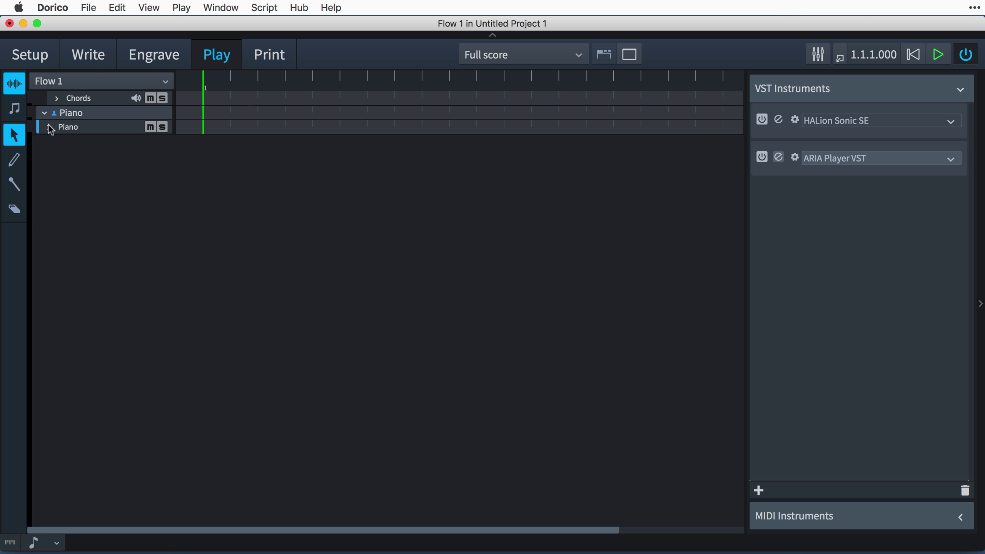
{"action": "left_click", "coordinate": [48, 127]}
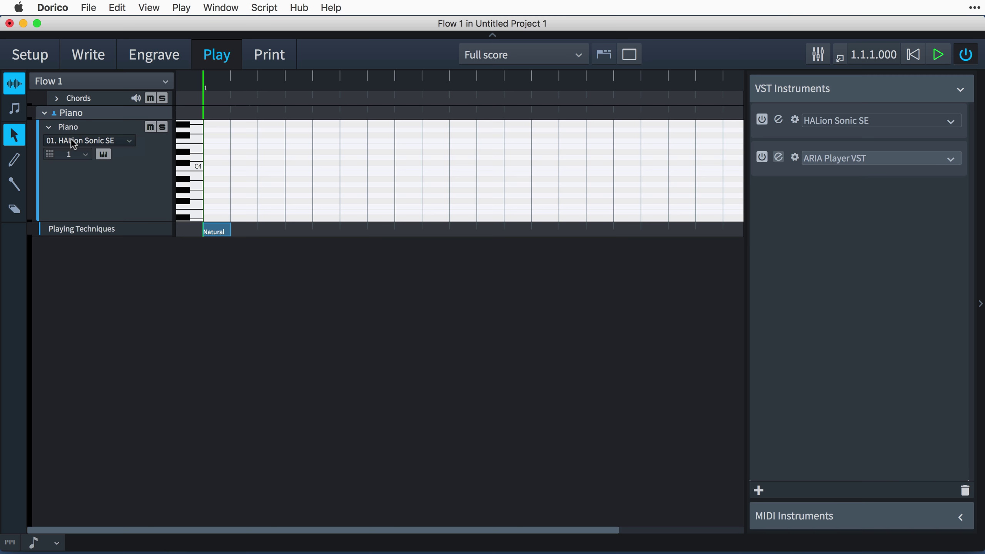
{"action": "left_click", "coordinate": [128, 142]}
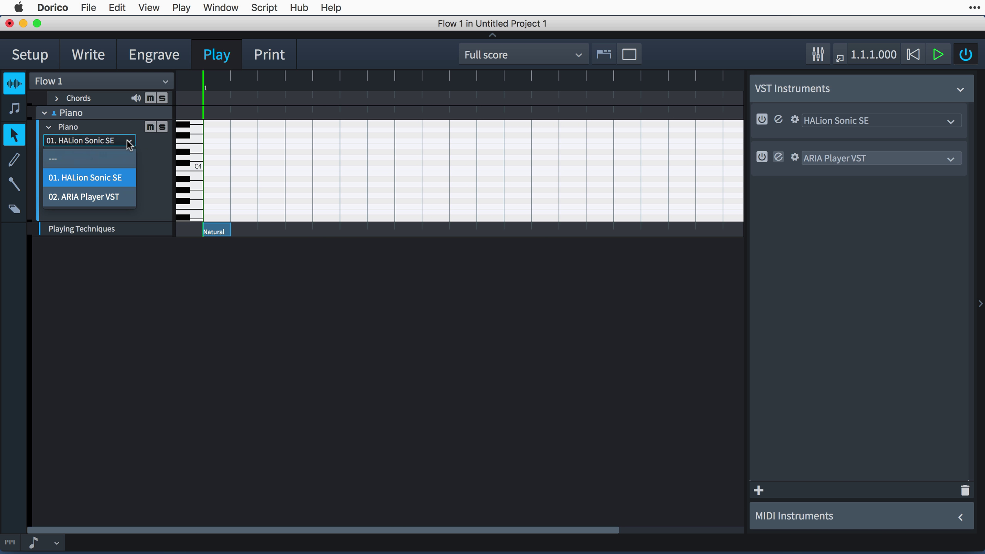
{"action": "left_click", "coordinate": [121, 197]}
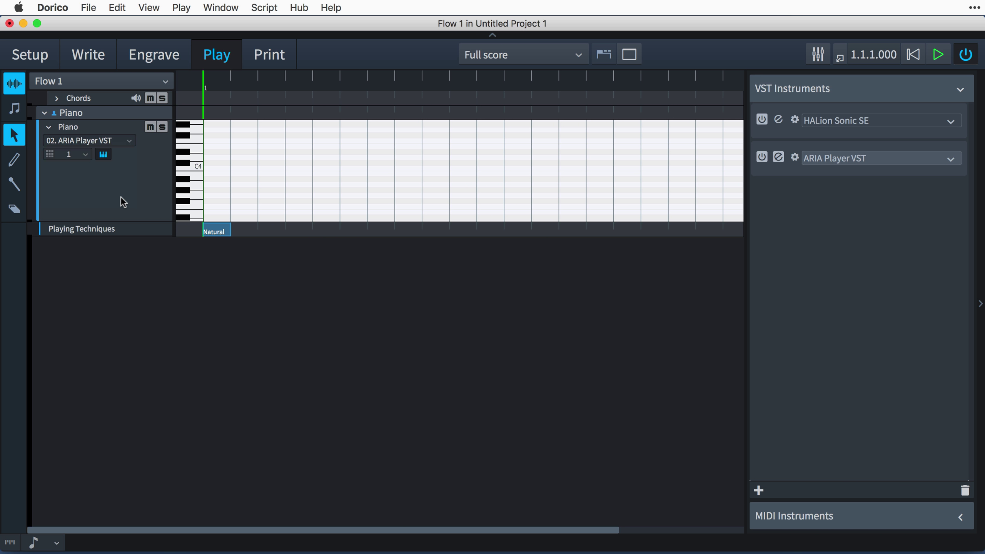